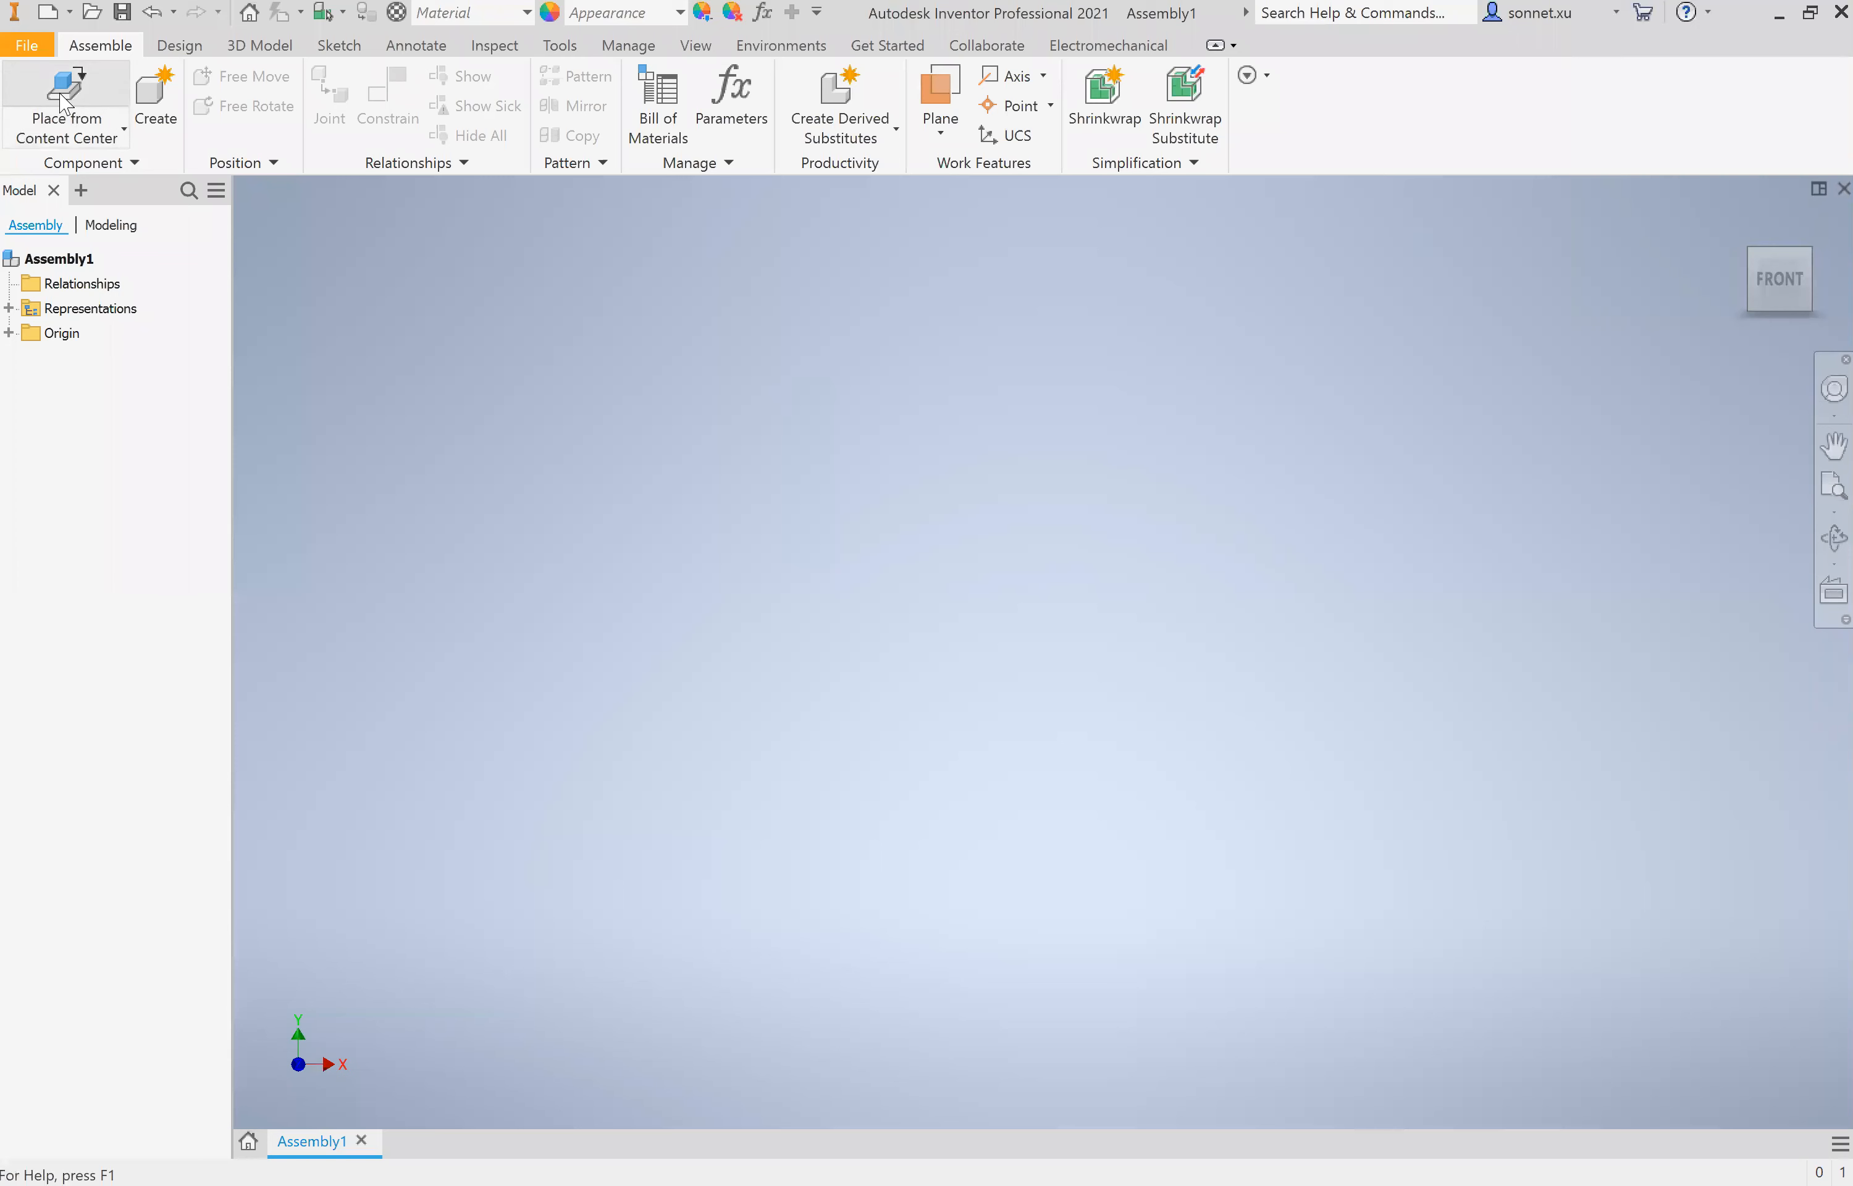
- Load the Tophat part from the CAD 2020 Bootcamp folder for placement in the assembly
click(72, 128)
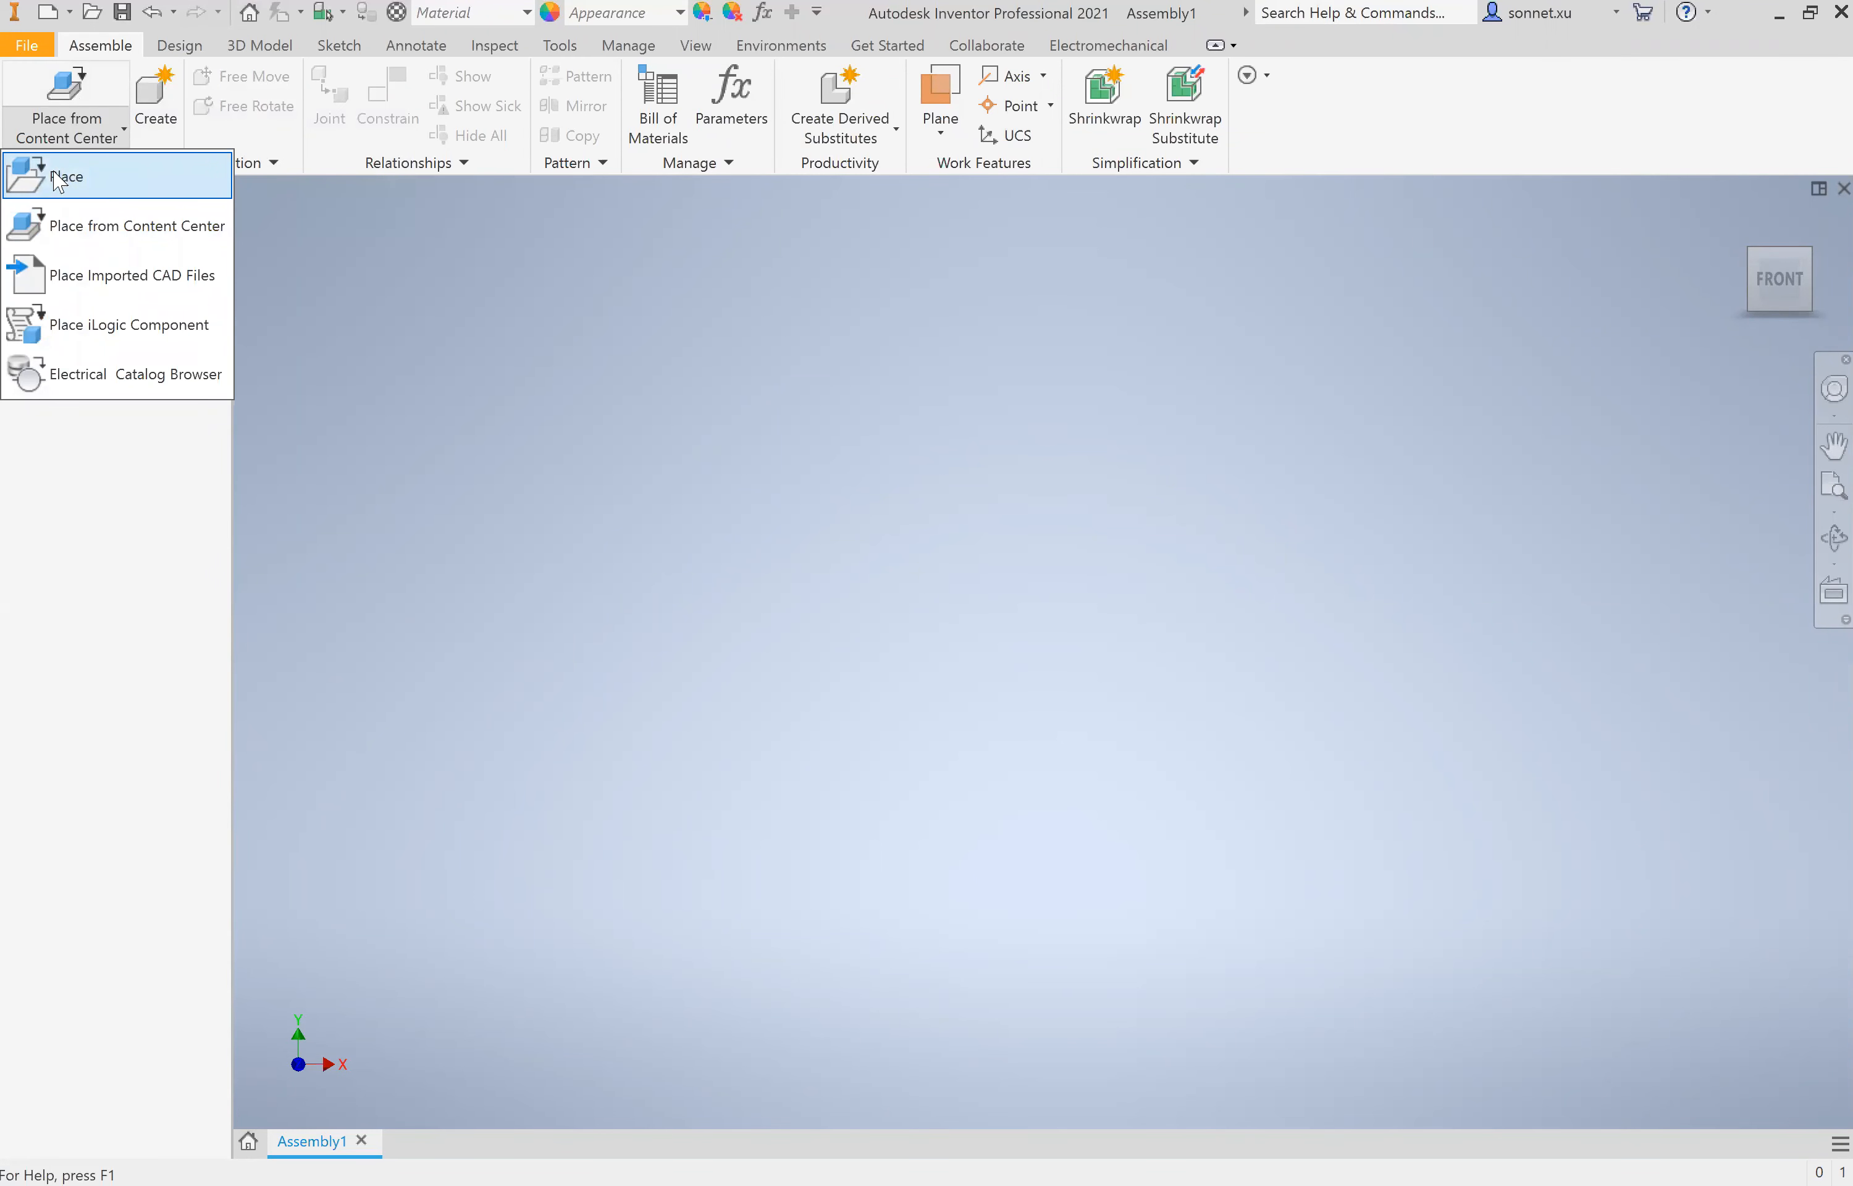
click(90, 191)
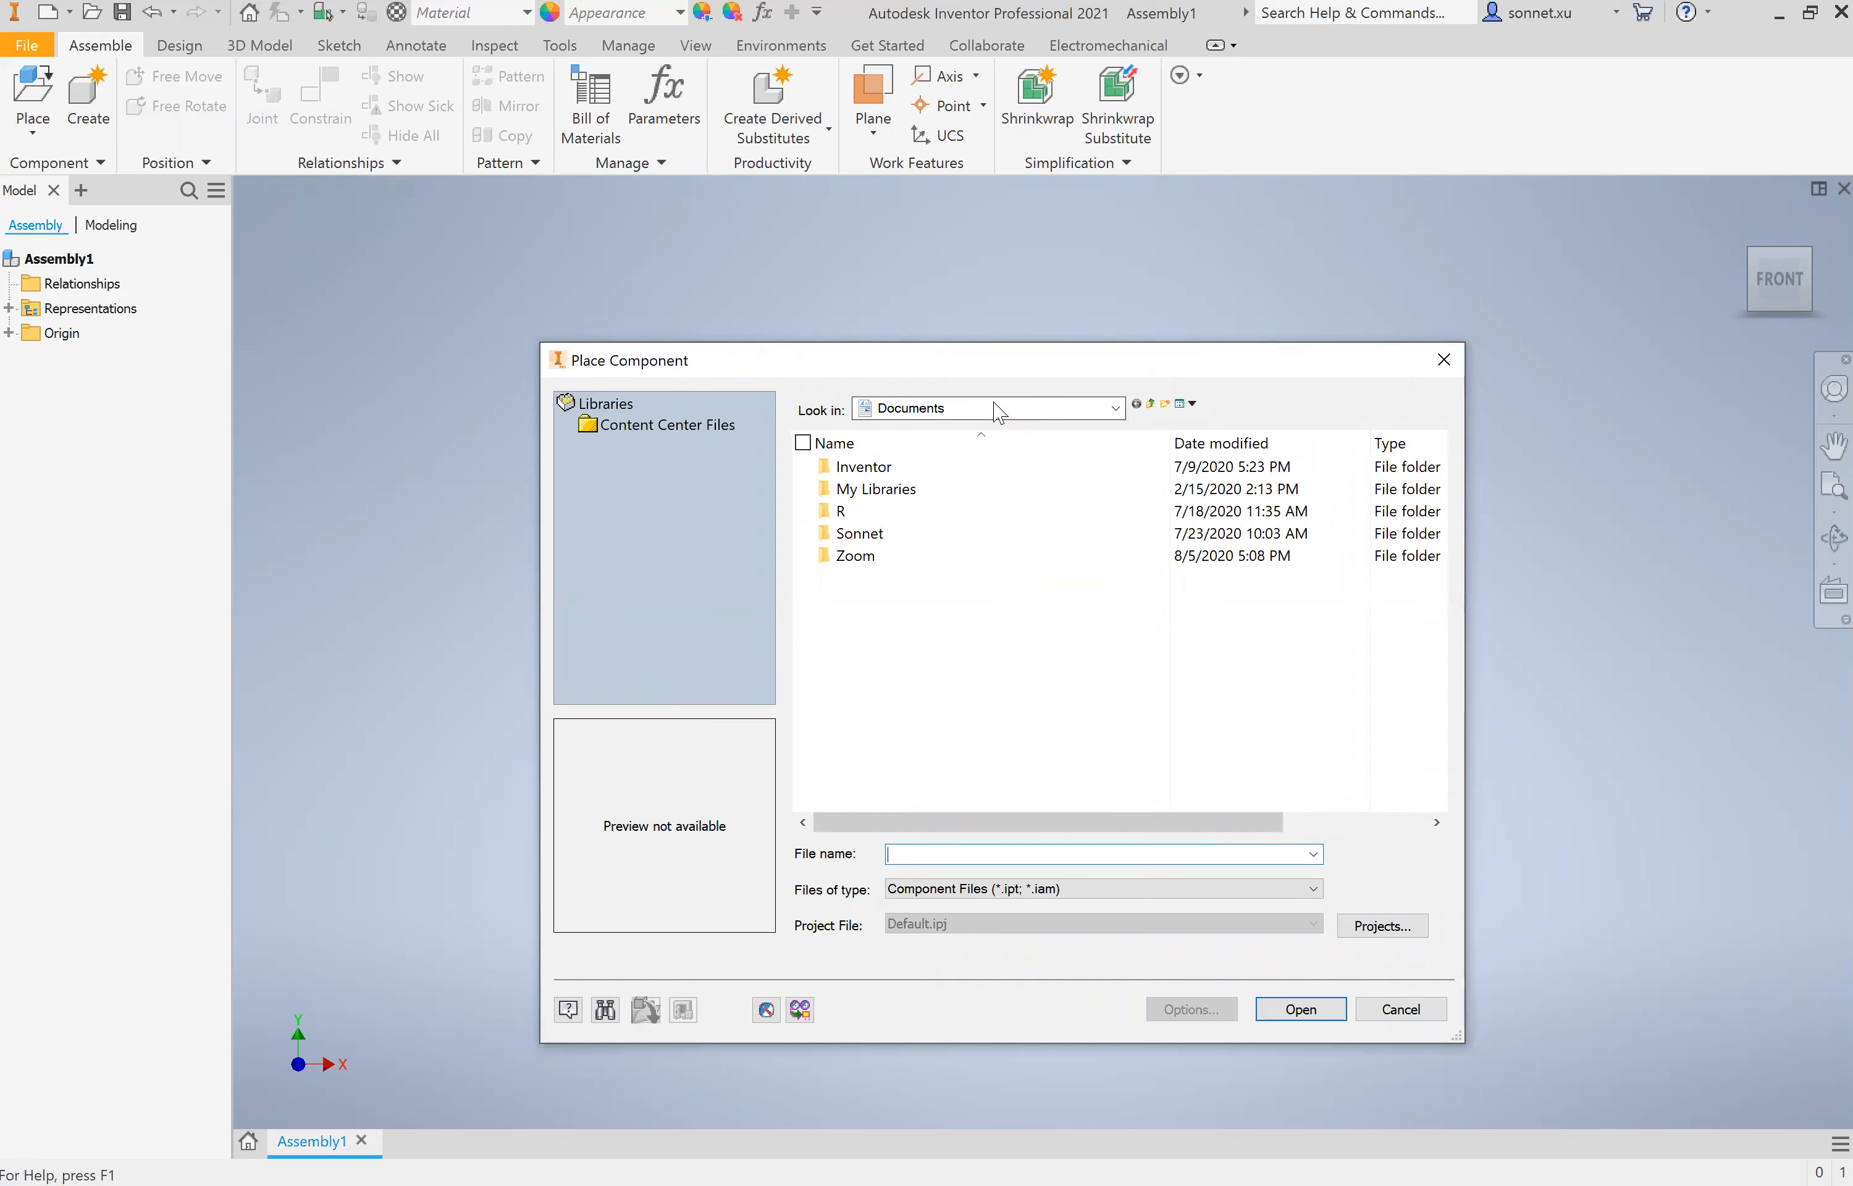
double_click(873, 536)
double_click(862, 465)
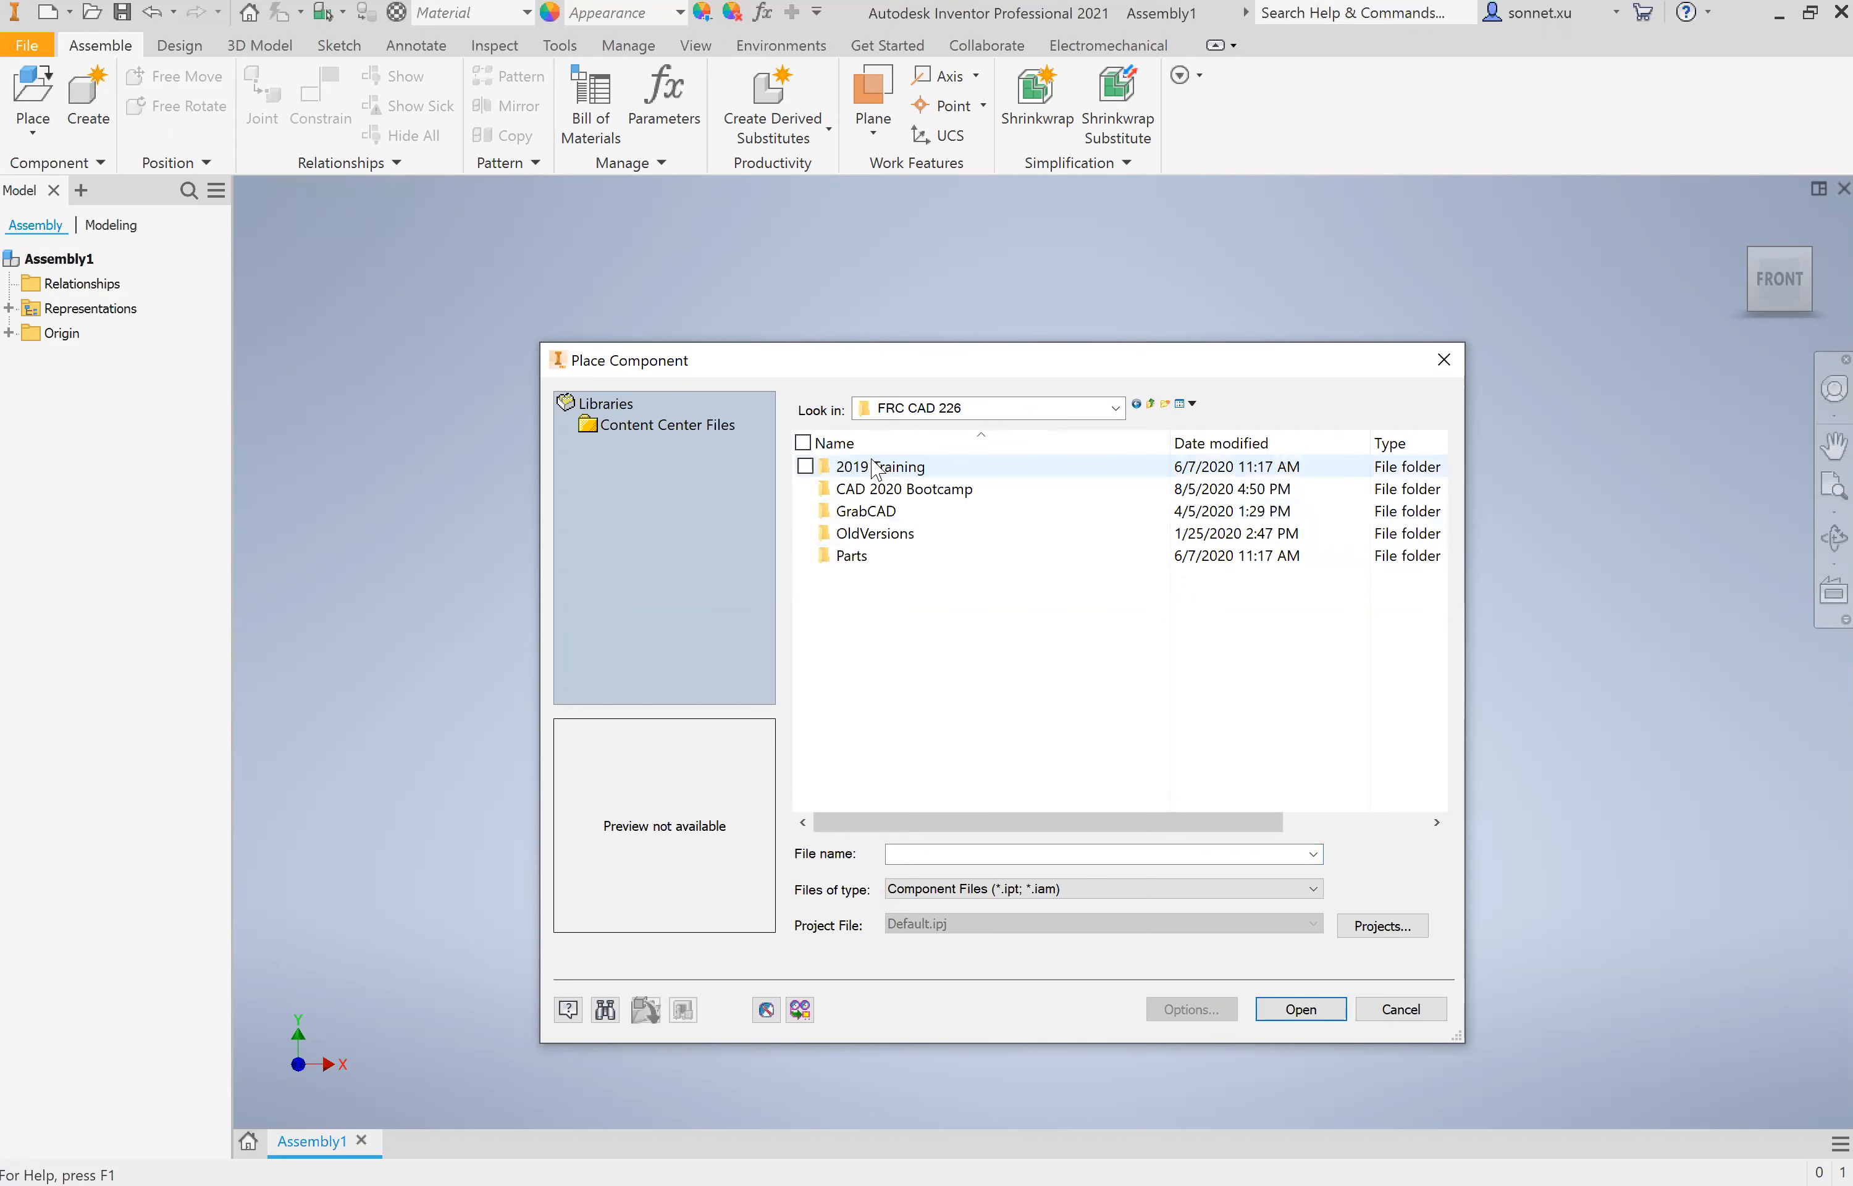
double_click(888, 491)
click(880, 471)
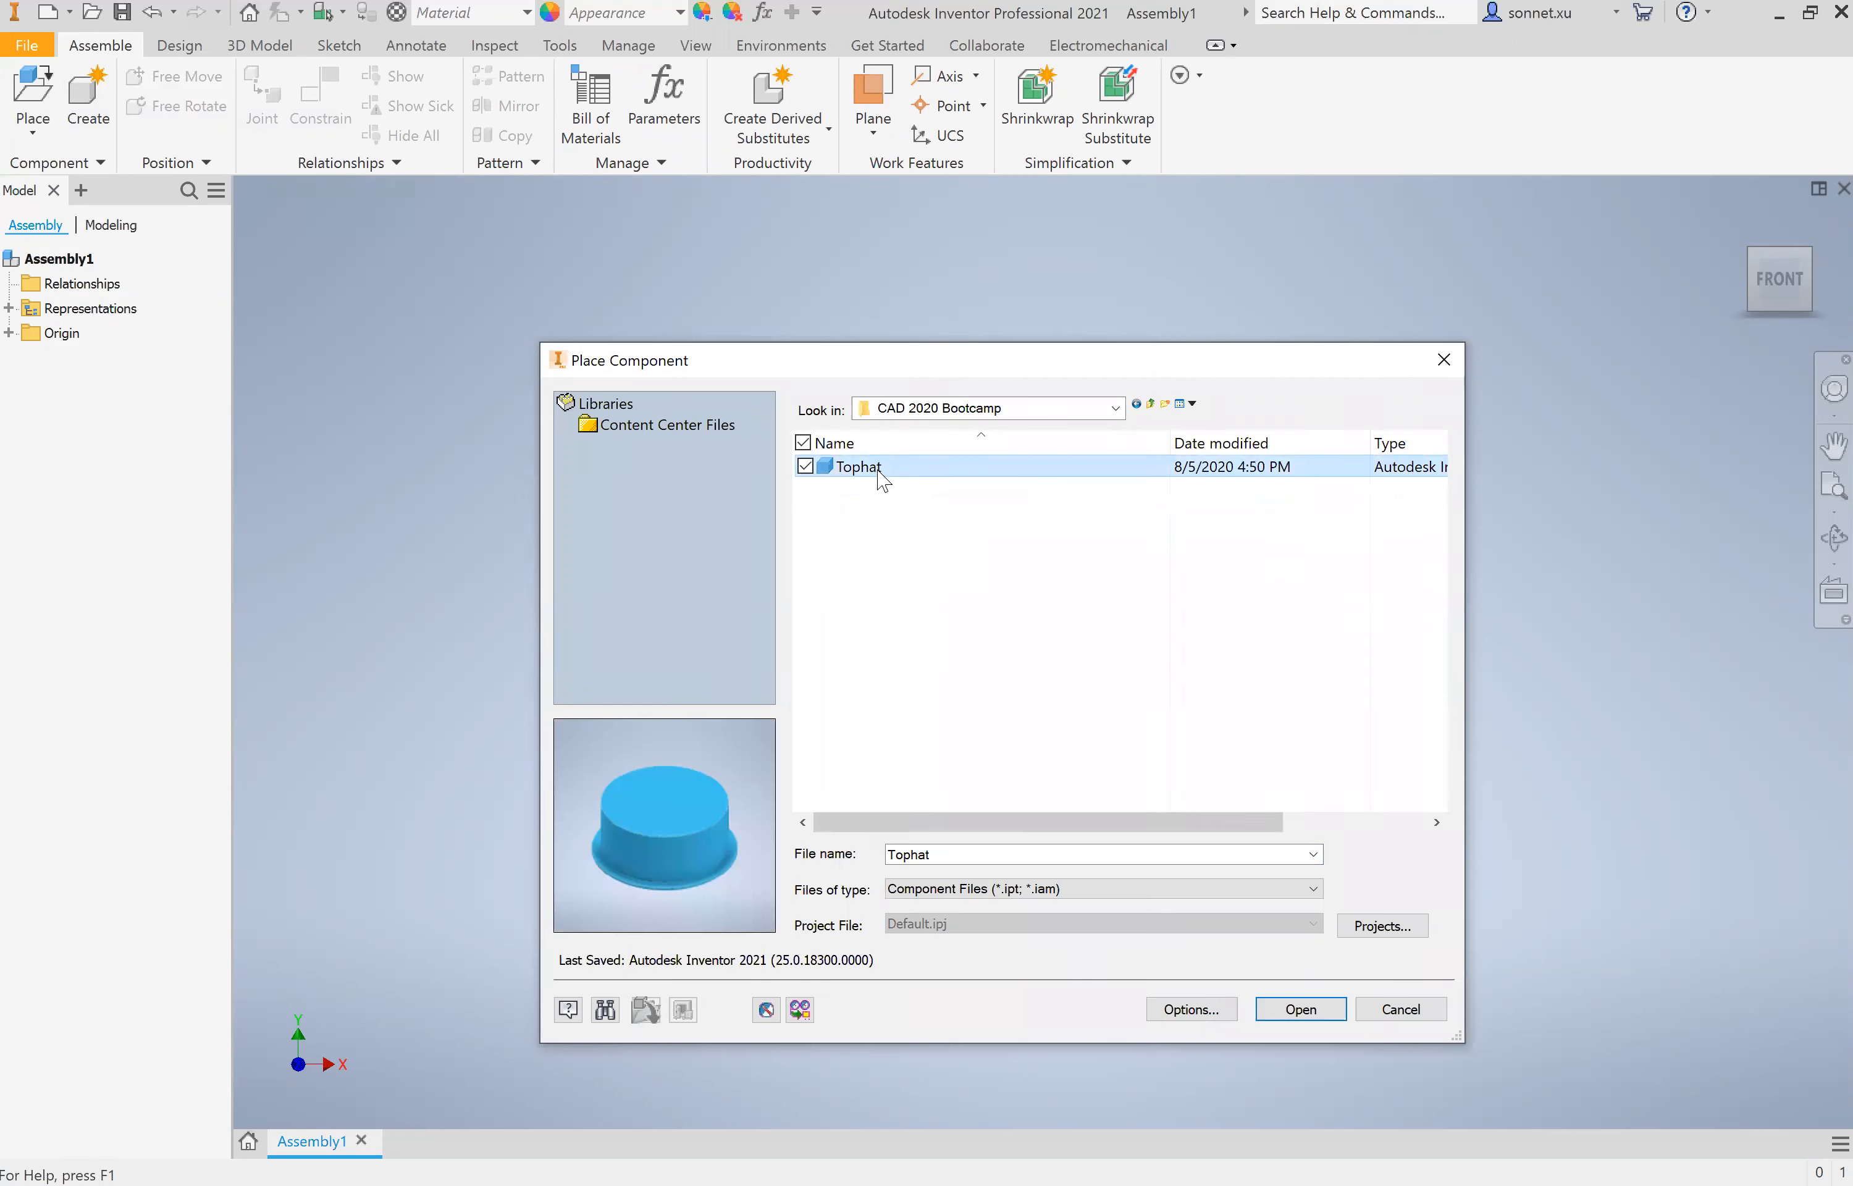
click(1300, 1009)
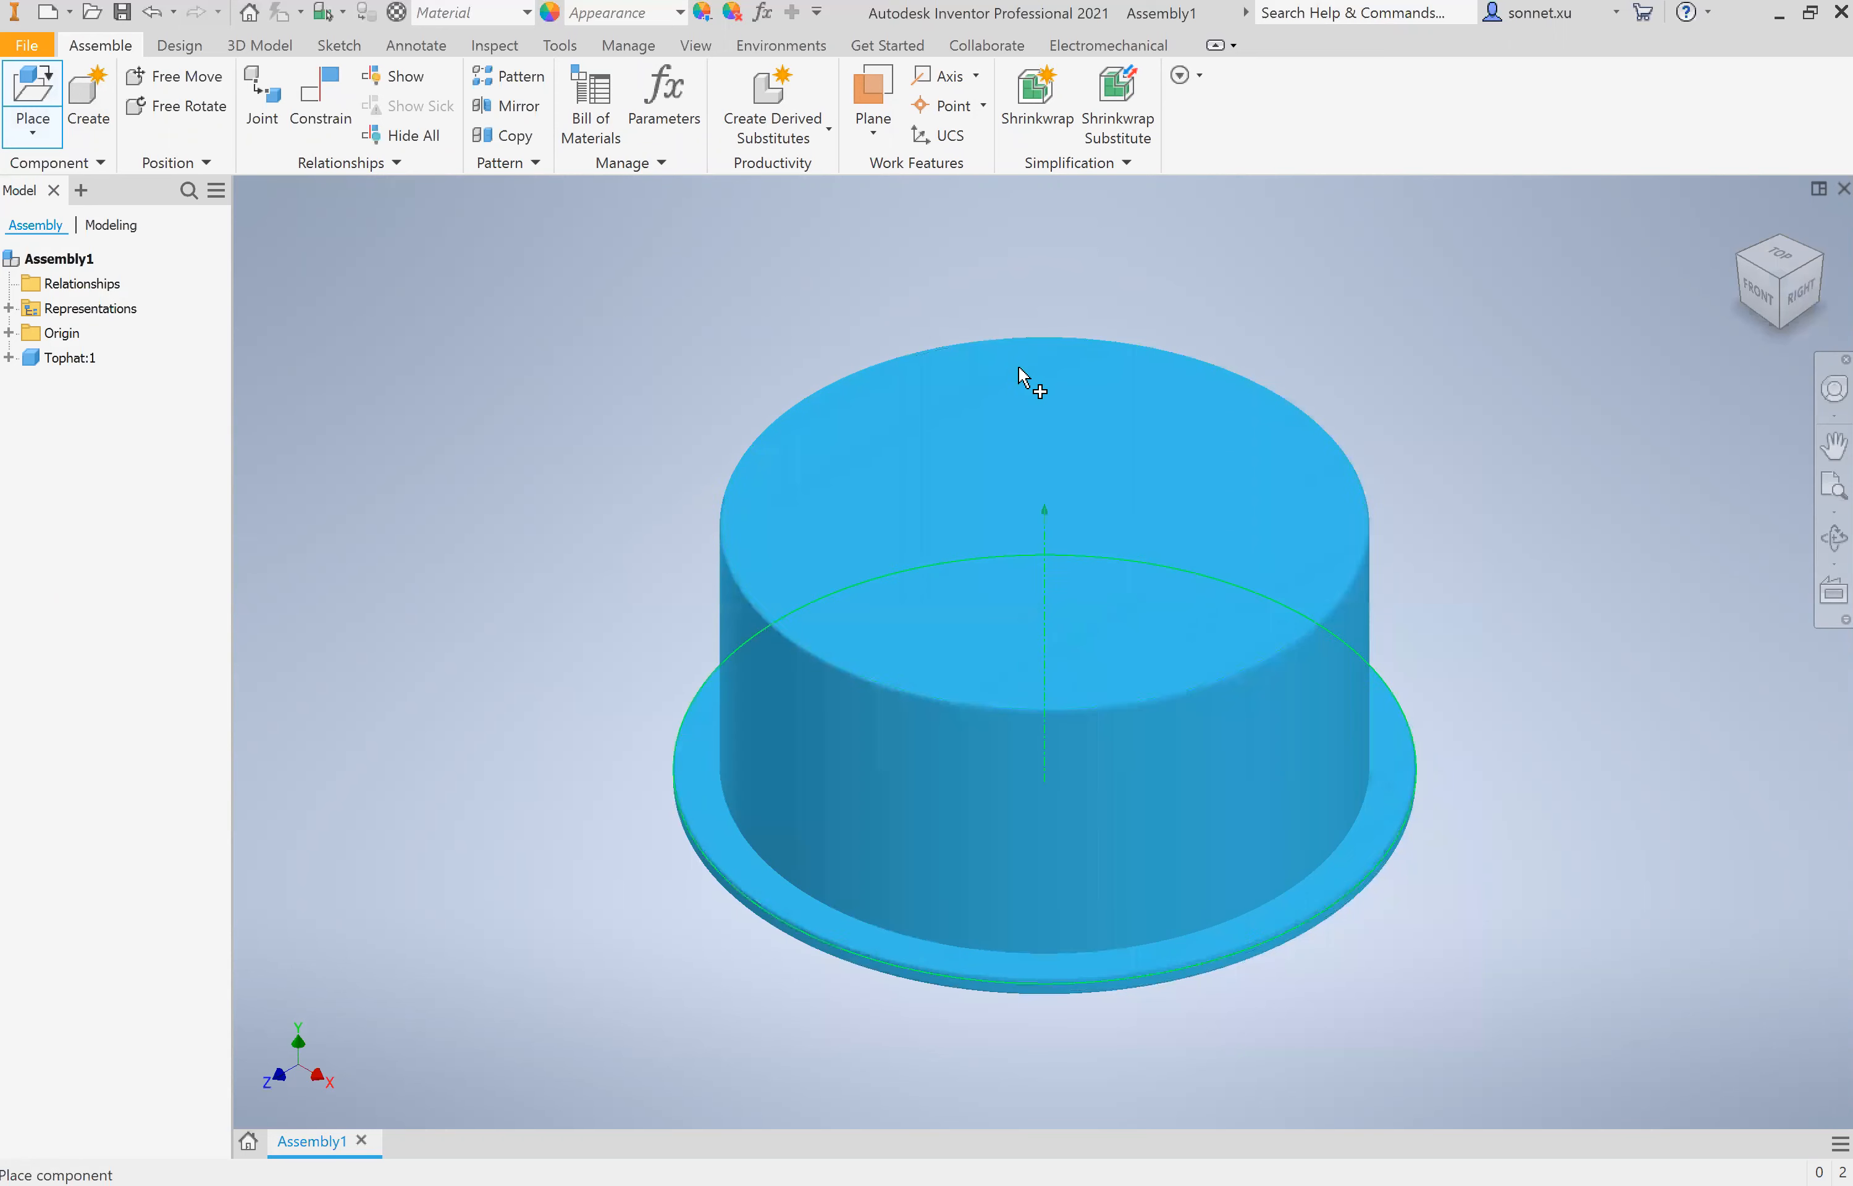
- Place three copies of the Tophat side by side and move one end copy away from the other two
click(669, 664)
click(584, 623)
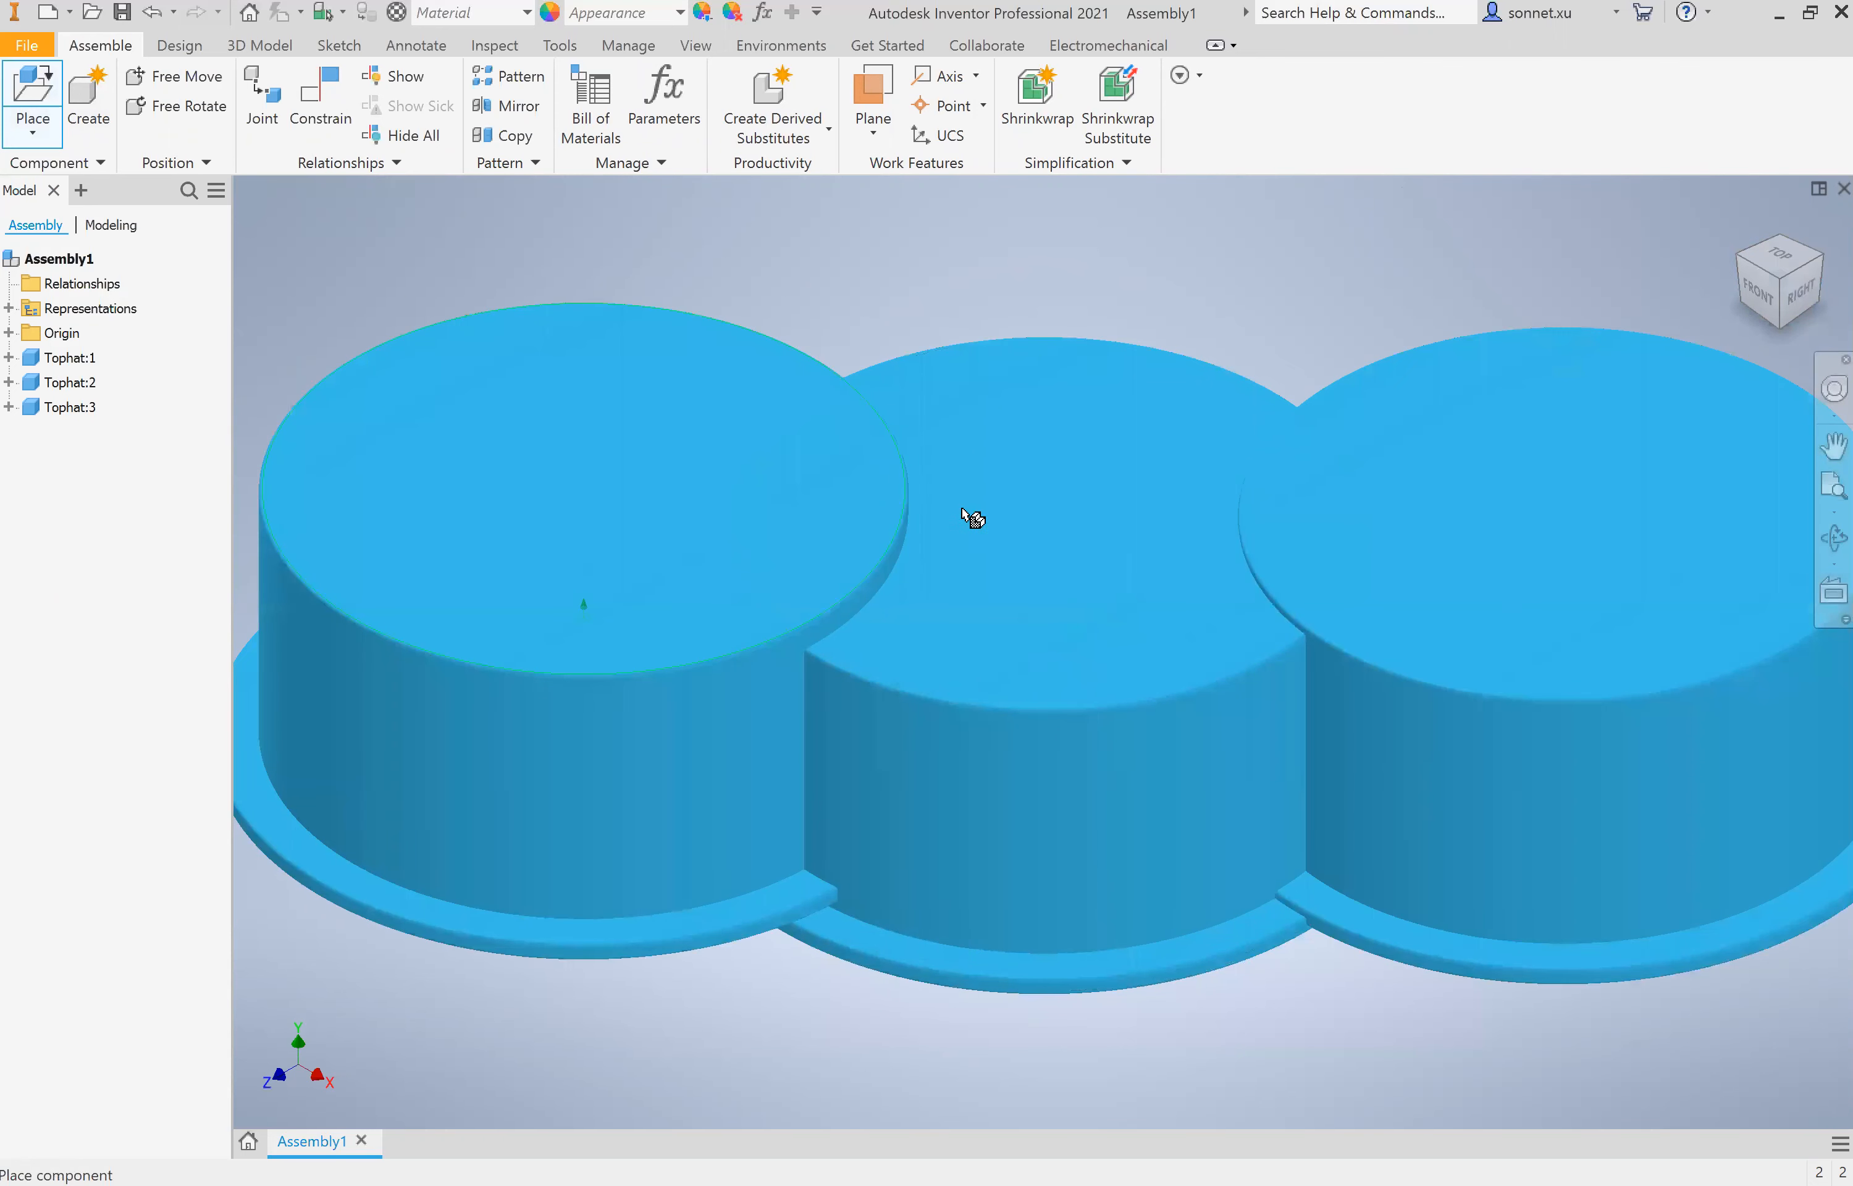
scroll(957, 545, down, 5)
key(Escape)
middle_drag(951, 436, 978, 528)
scroll(896, 685, up, 3)
drag(847, 705, 823, 536)
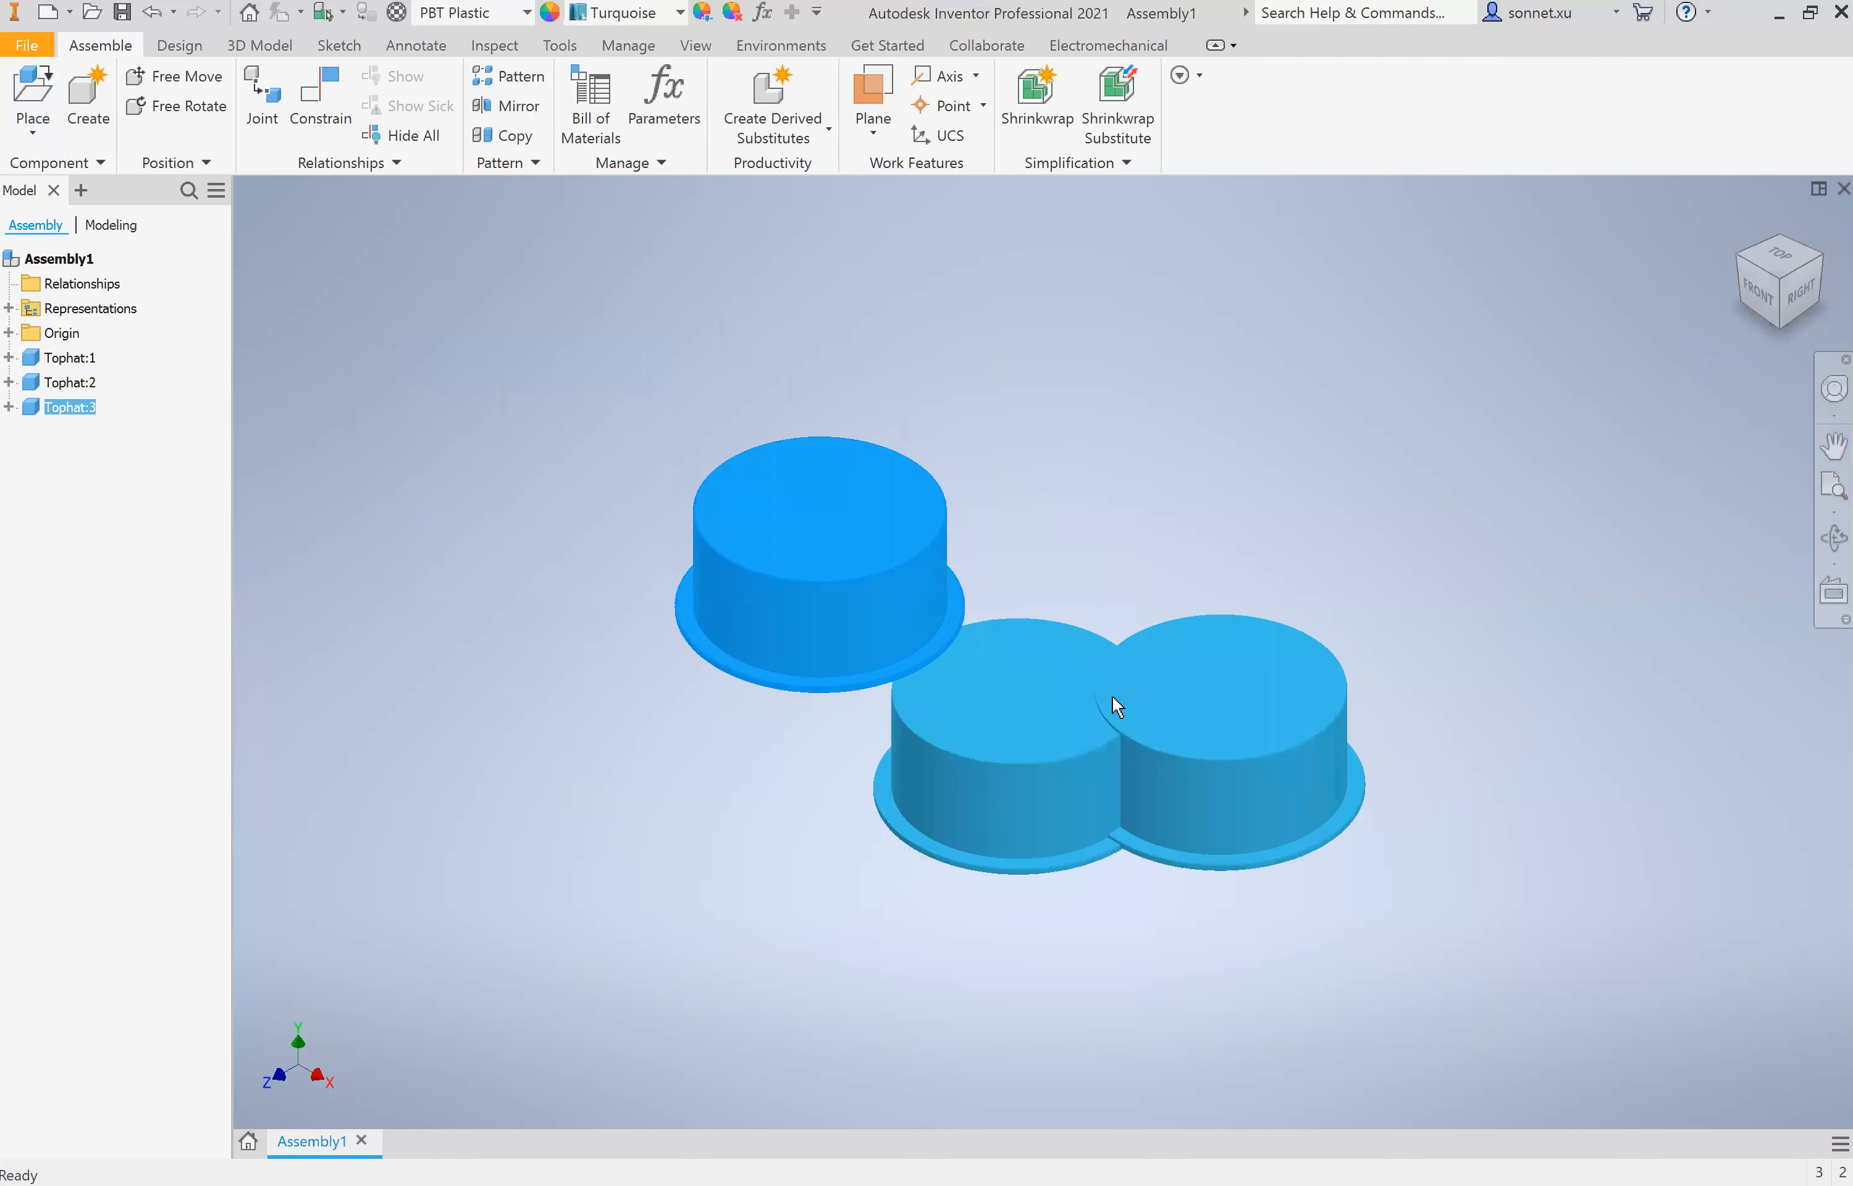
- Load the Tophat part again and place two more upright copies behind the existing pair
click(17, 101)
click(894, 467)
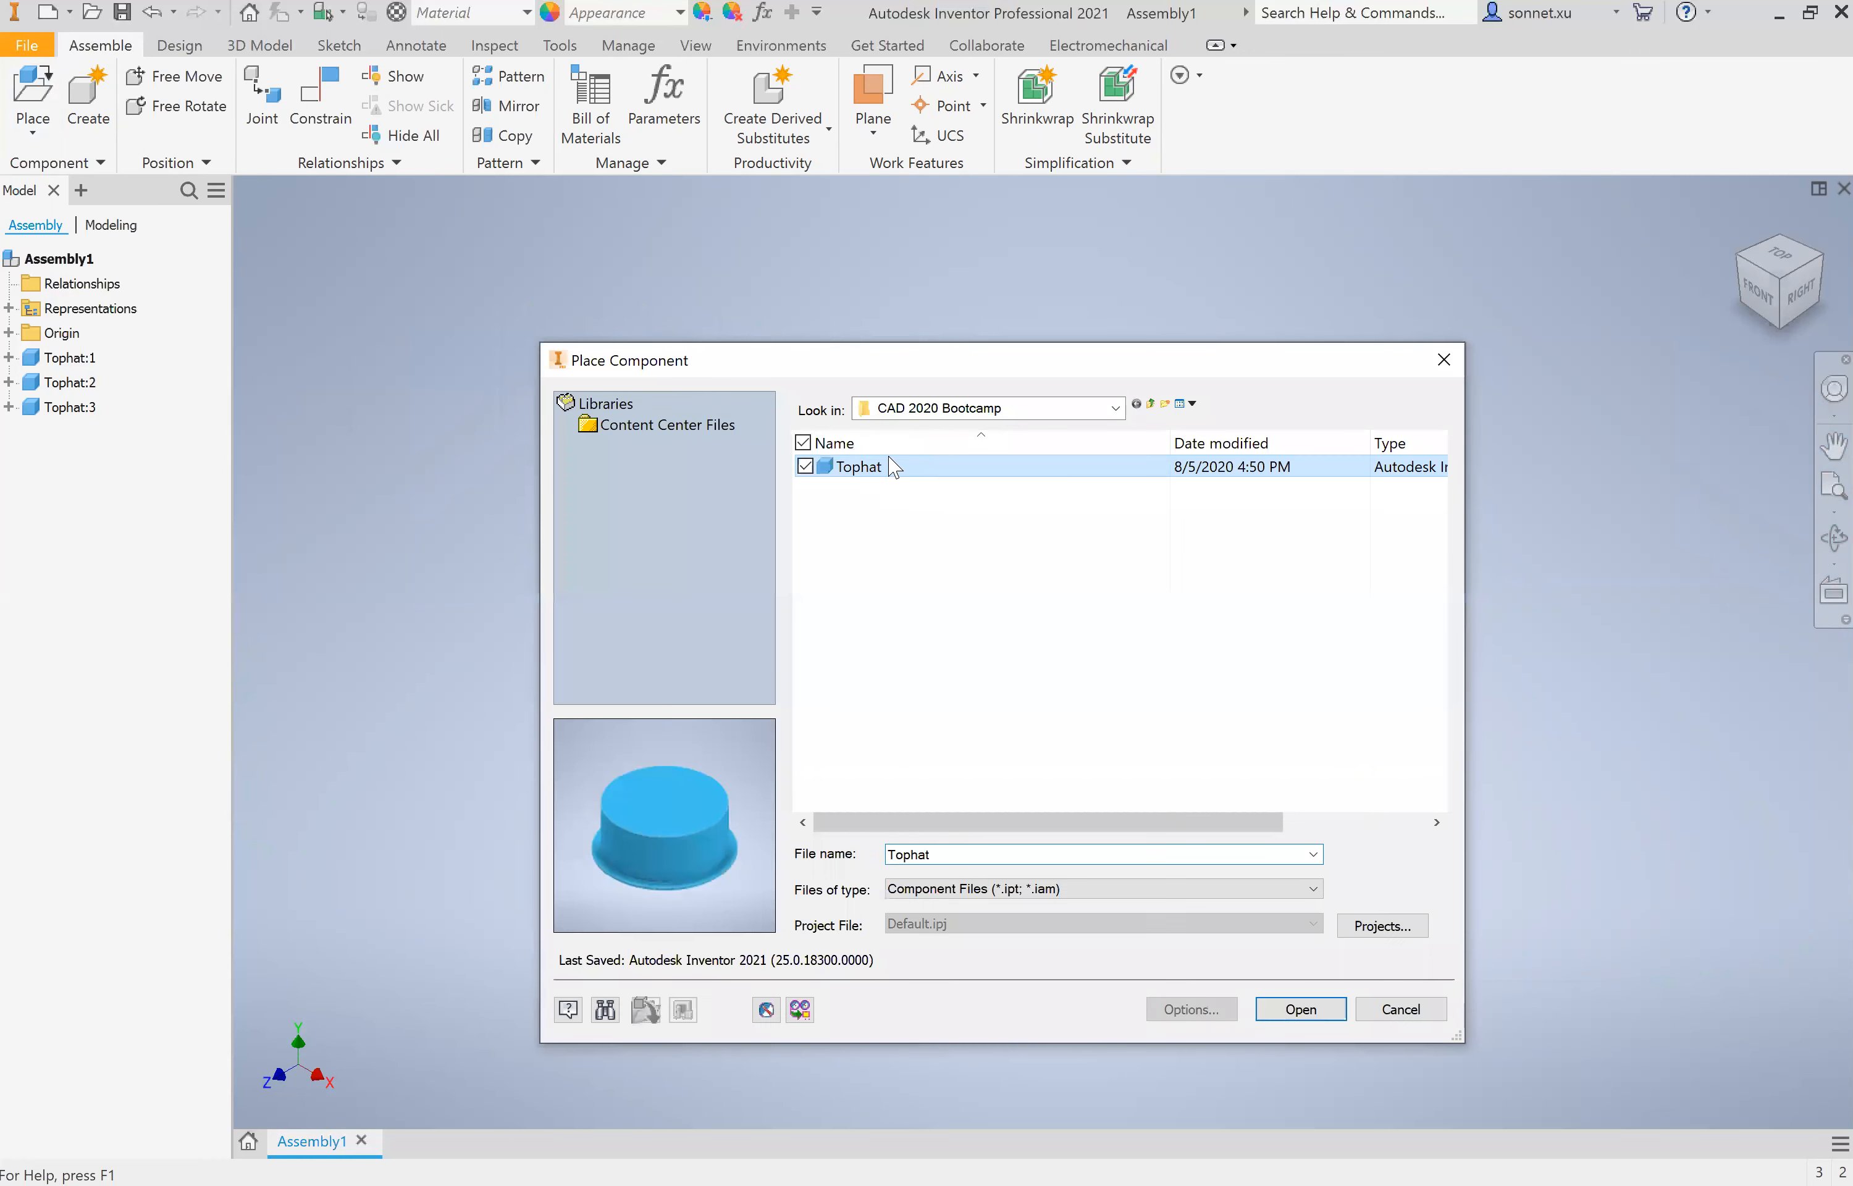
click(1301, 1010)
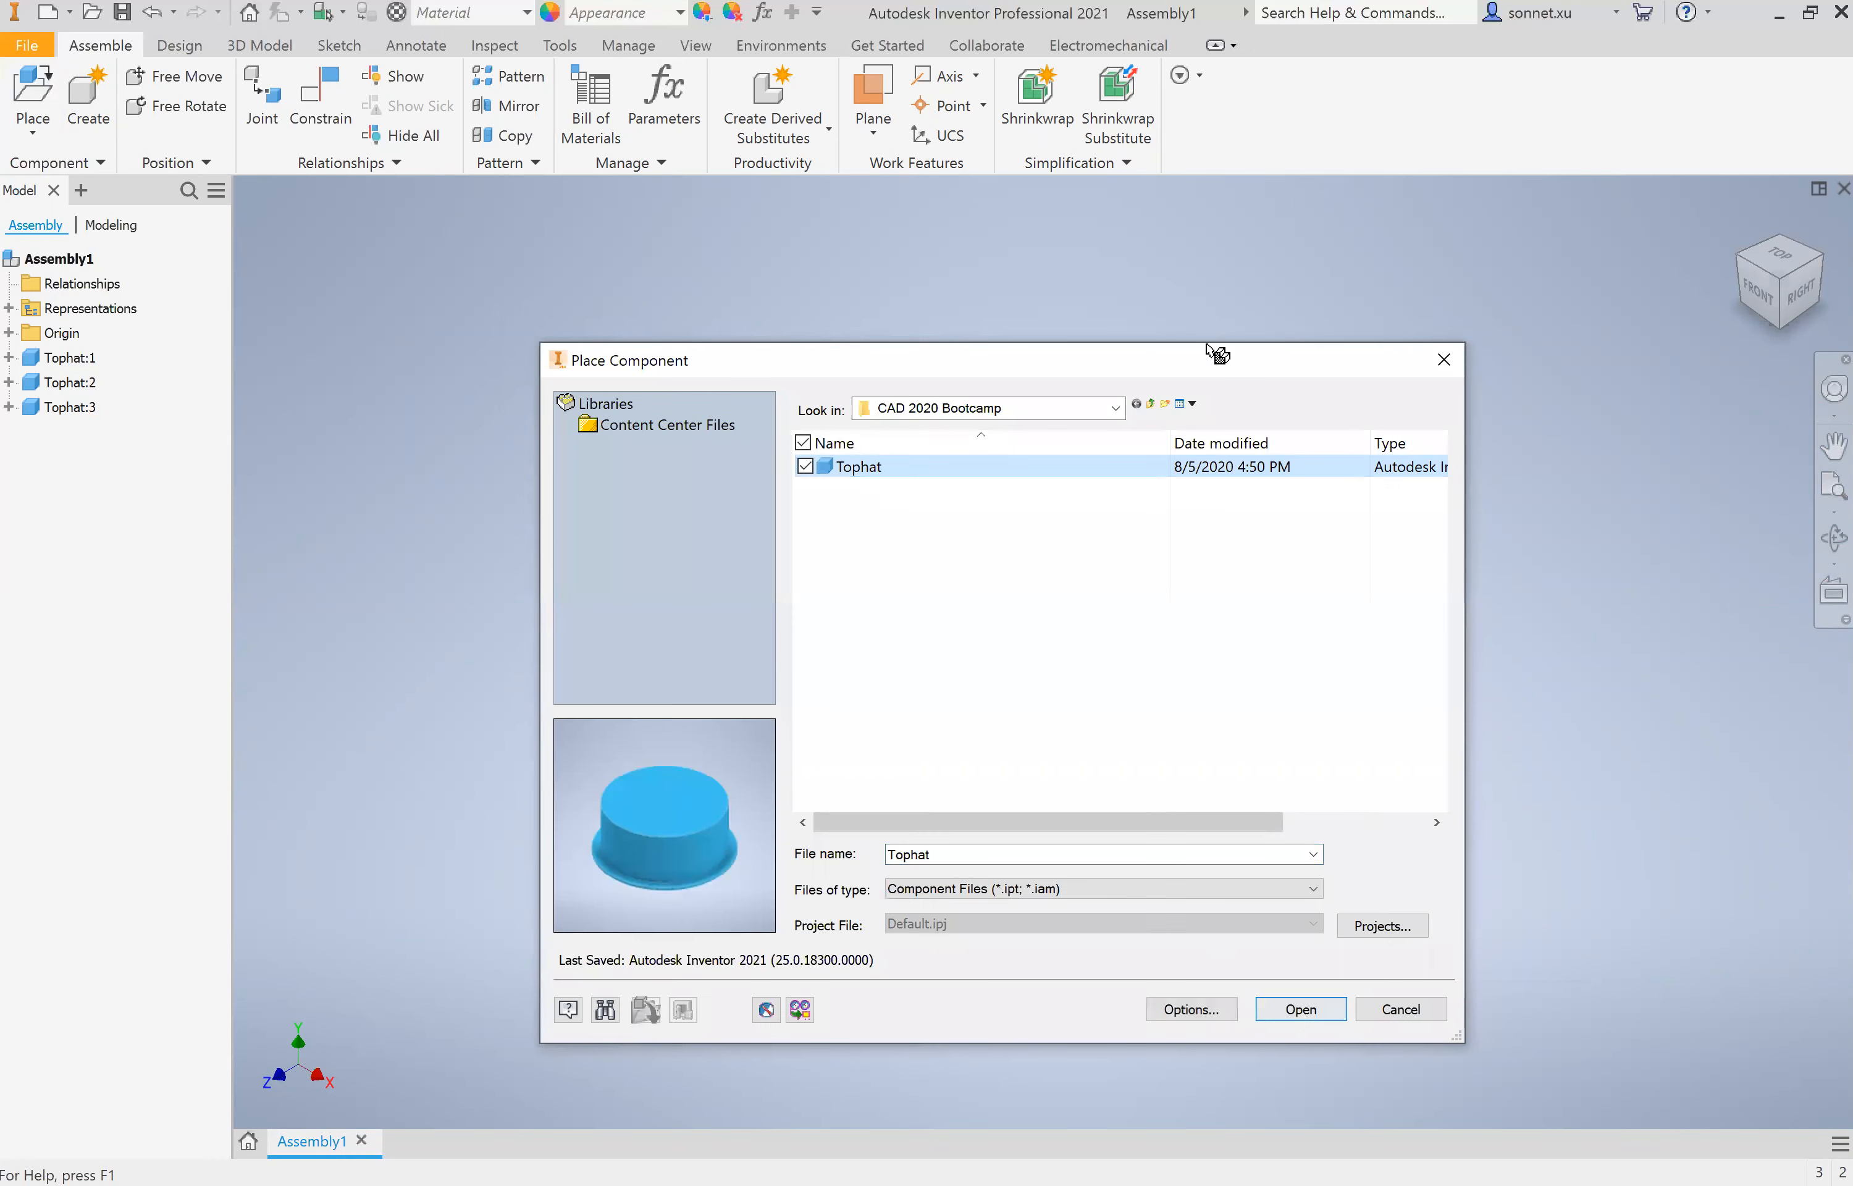
click(1129, 436)
click(1383, 480)
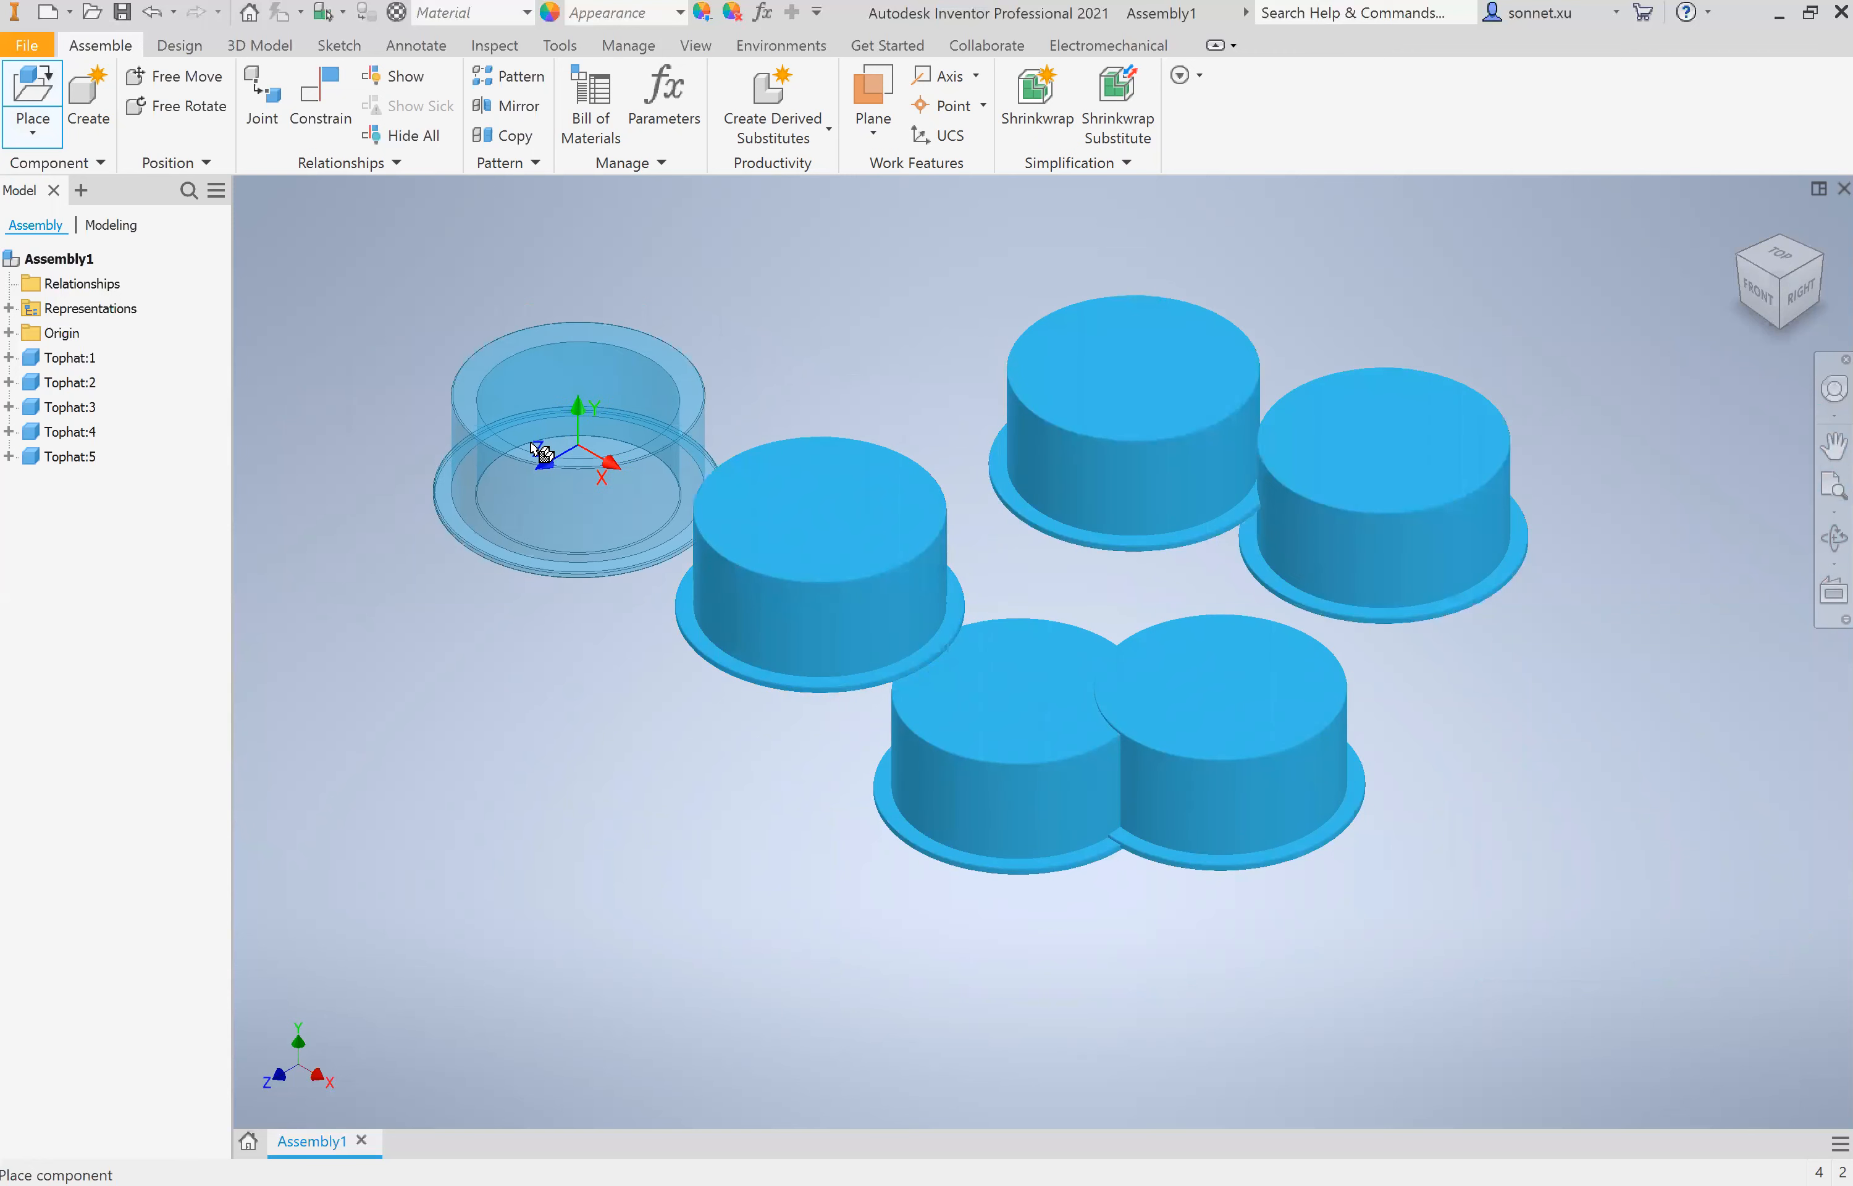
- Place two more Tophat copies, rotating the first 90° about Z and the second a further 90° about Y
right_click(534, 445)
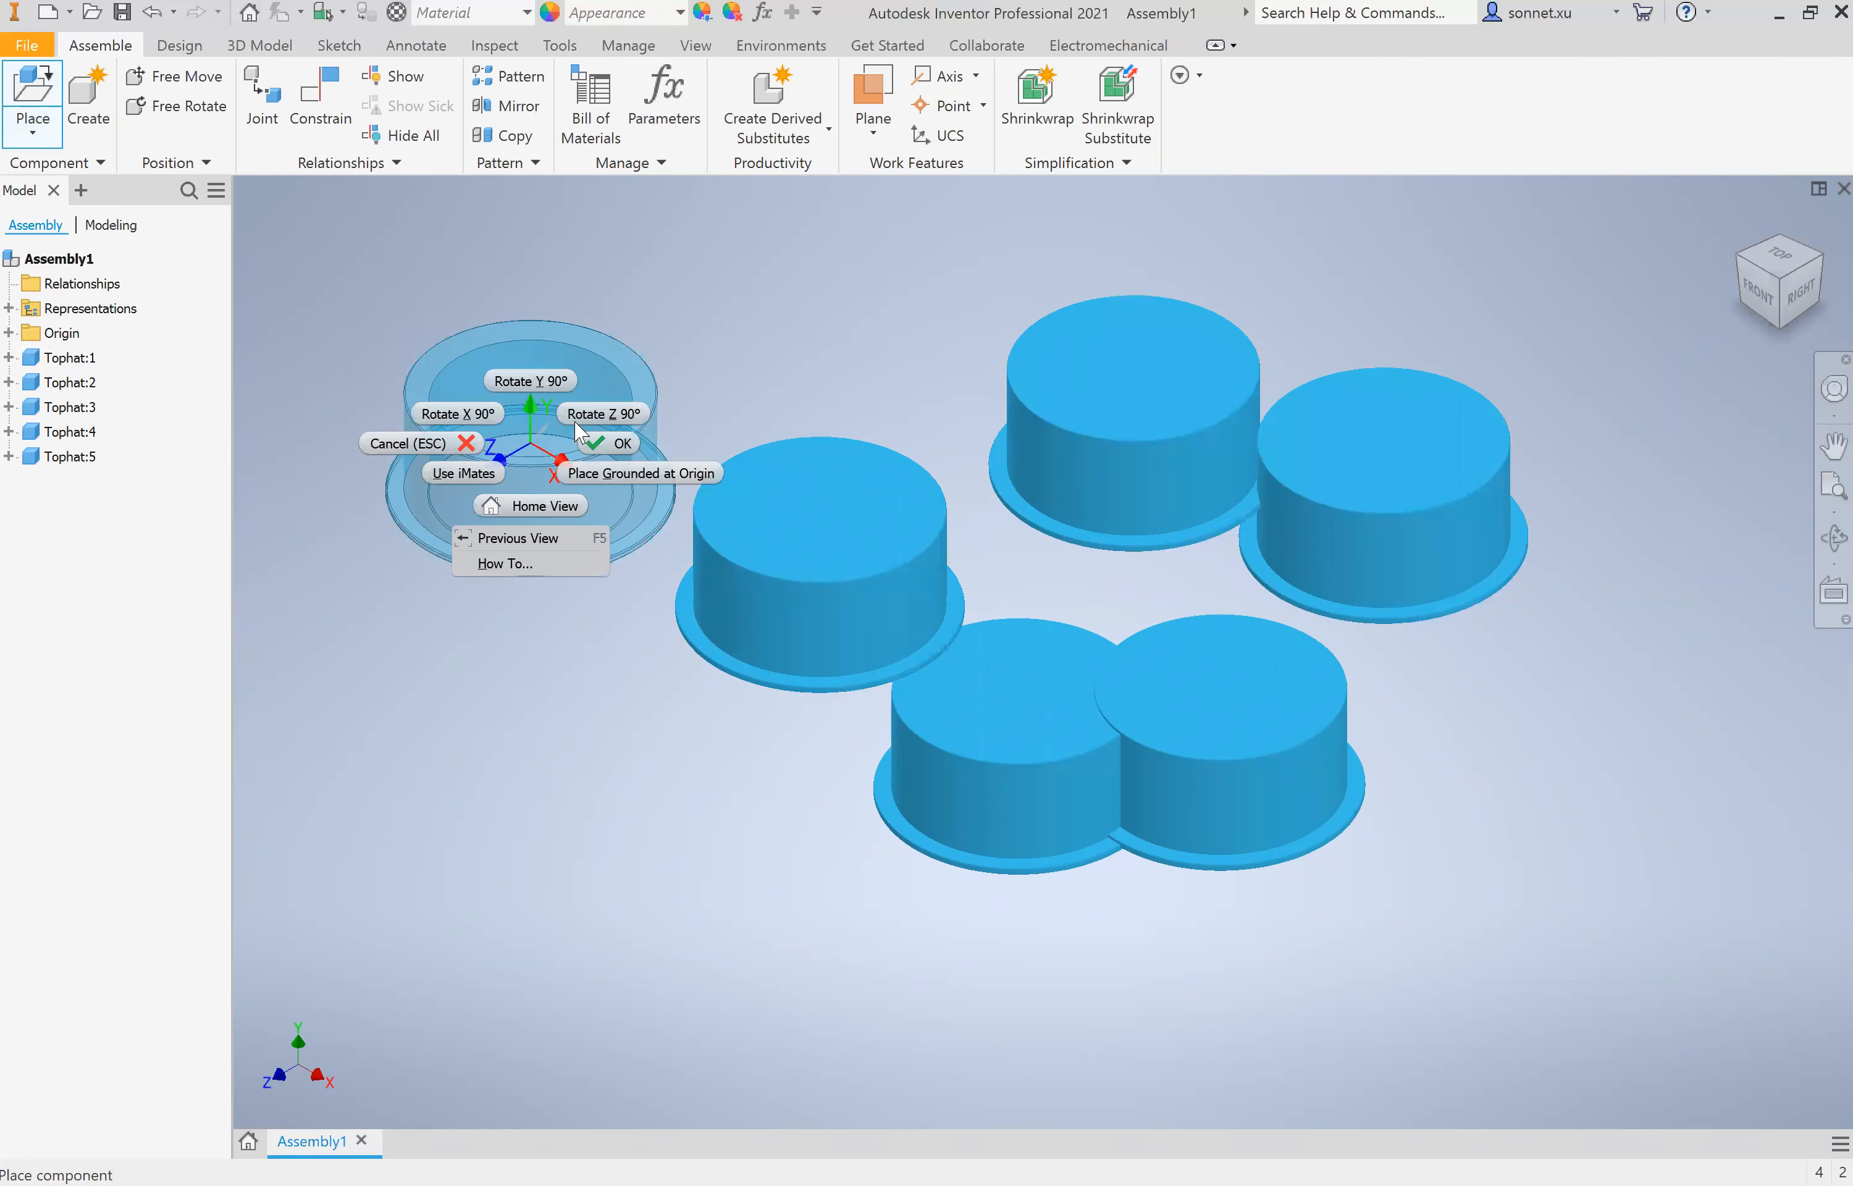
click(600, 413)
click(550, 490)
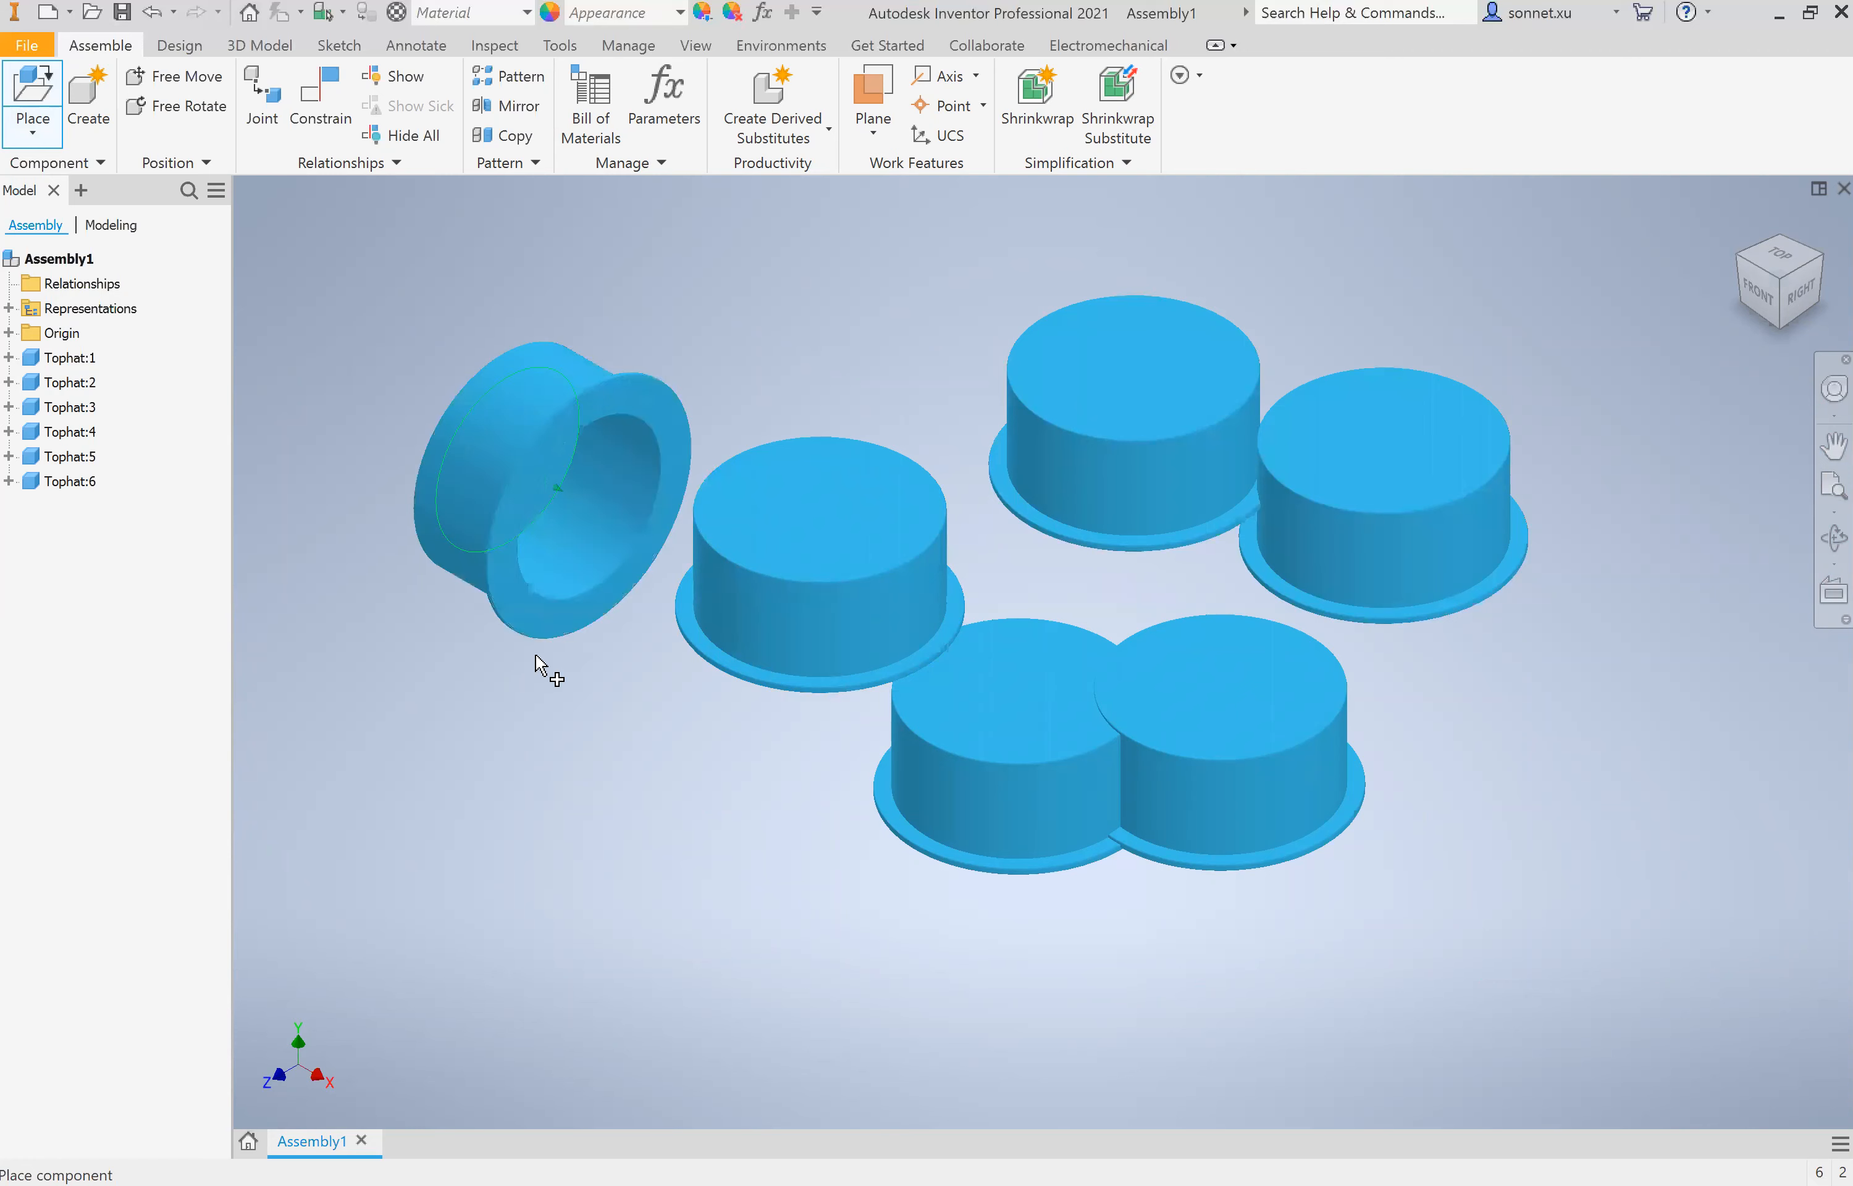
right_click(567, 769)
click(579, 710)
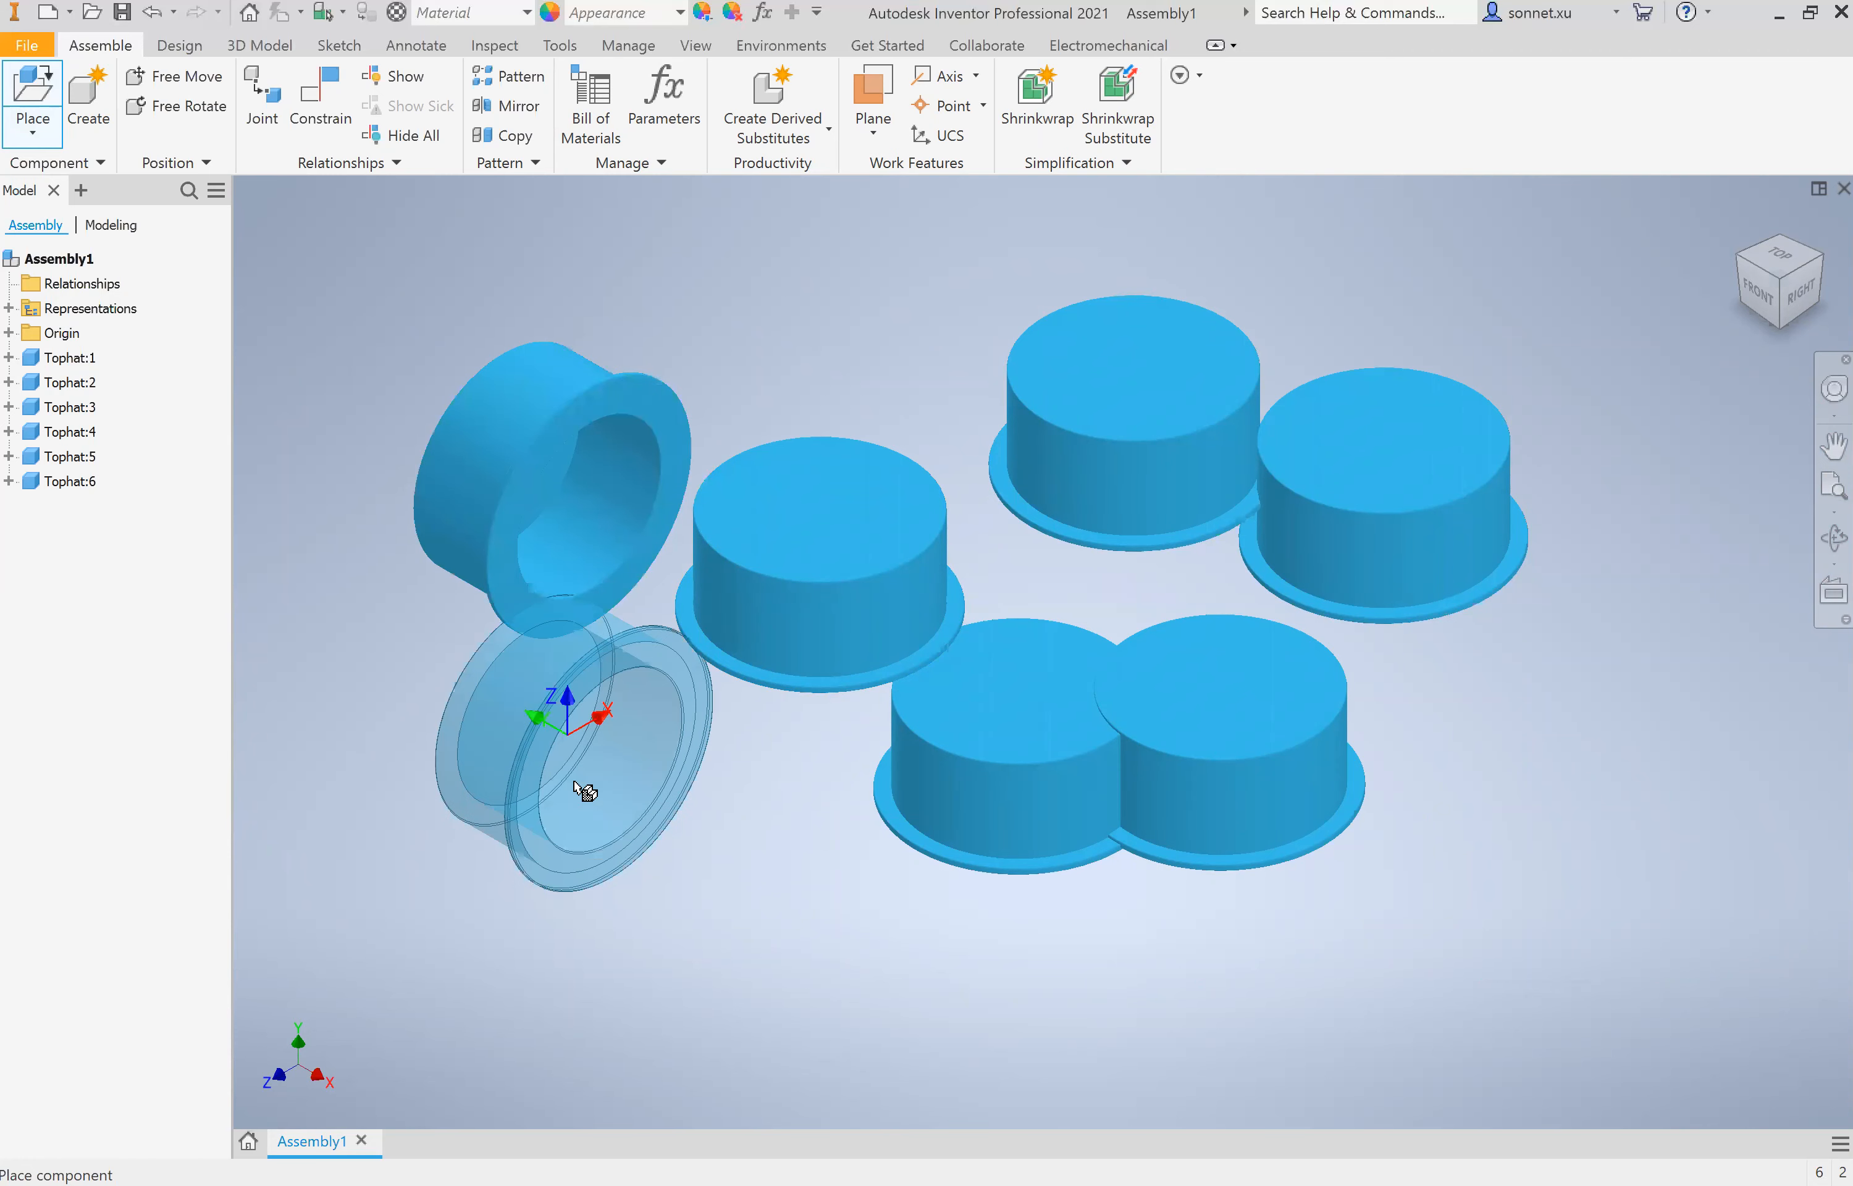
click(588, 785)
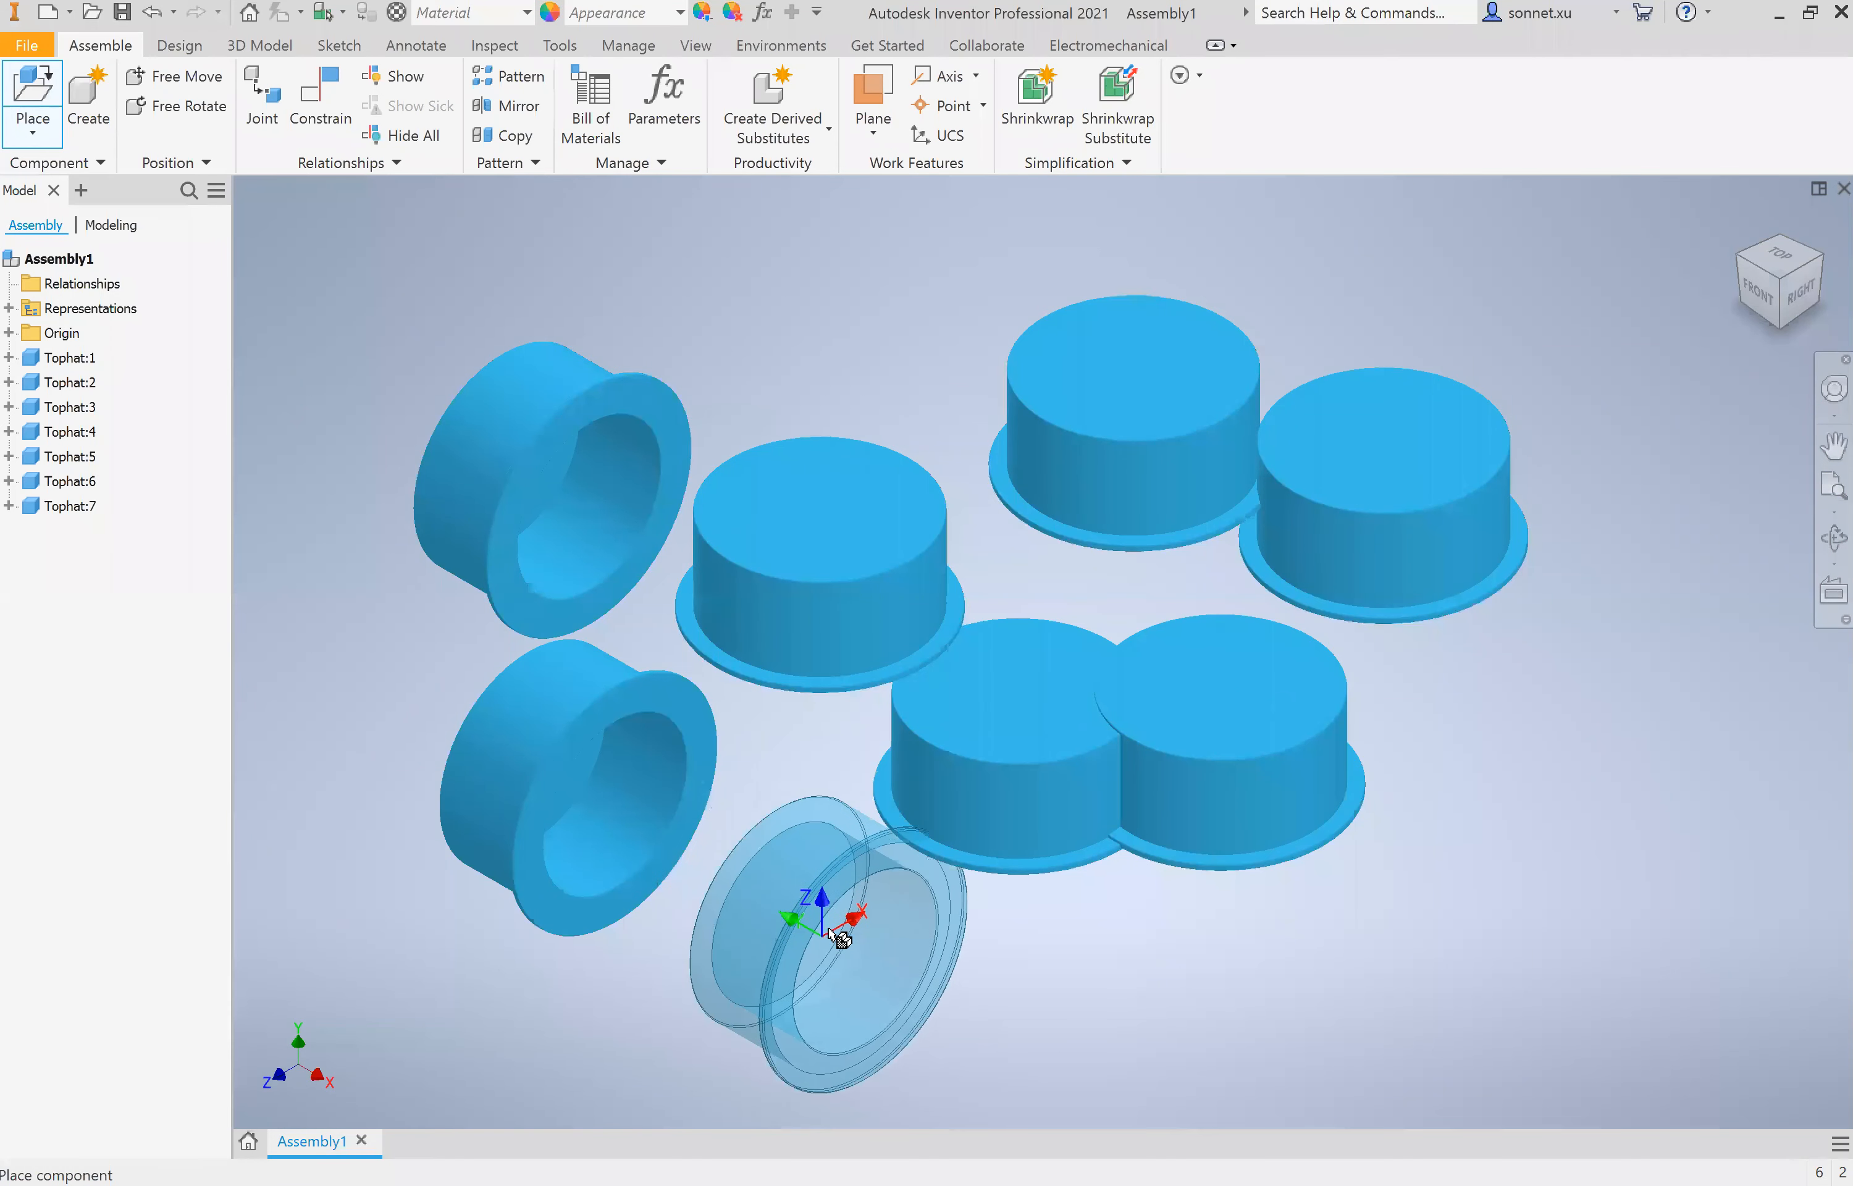
- Rotate the Tophat 90° about X and place two upright copies, one in front and one behind, then finish placing
right_click(834, 908)
click(792, 889)
click(804, 895)
click(762, 331)
key(Escape)
scroll(1028, 458, down, 3)
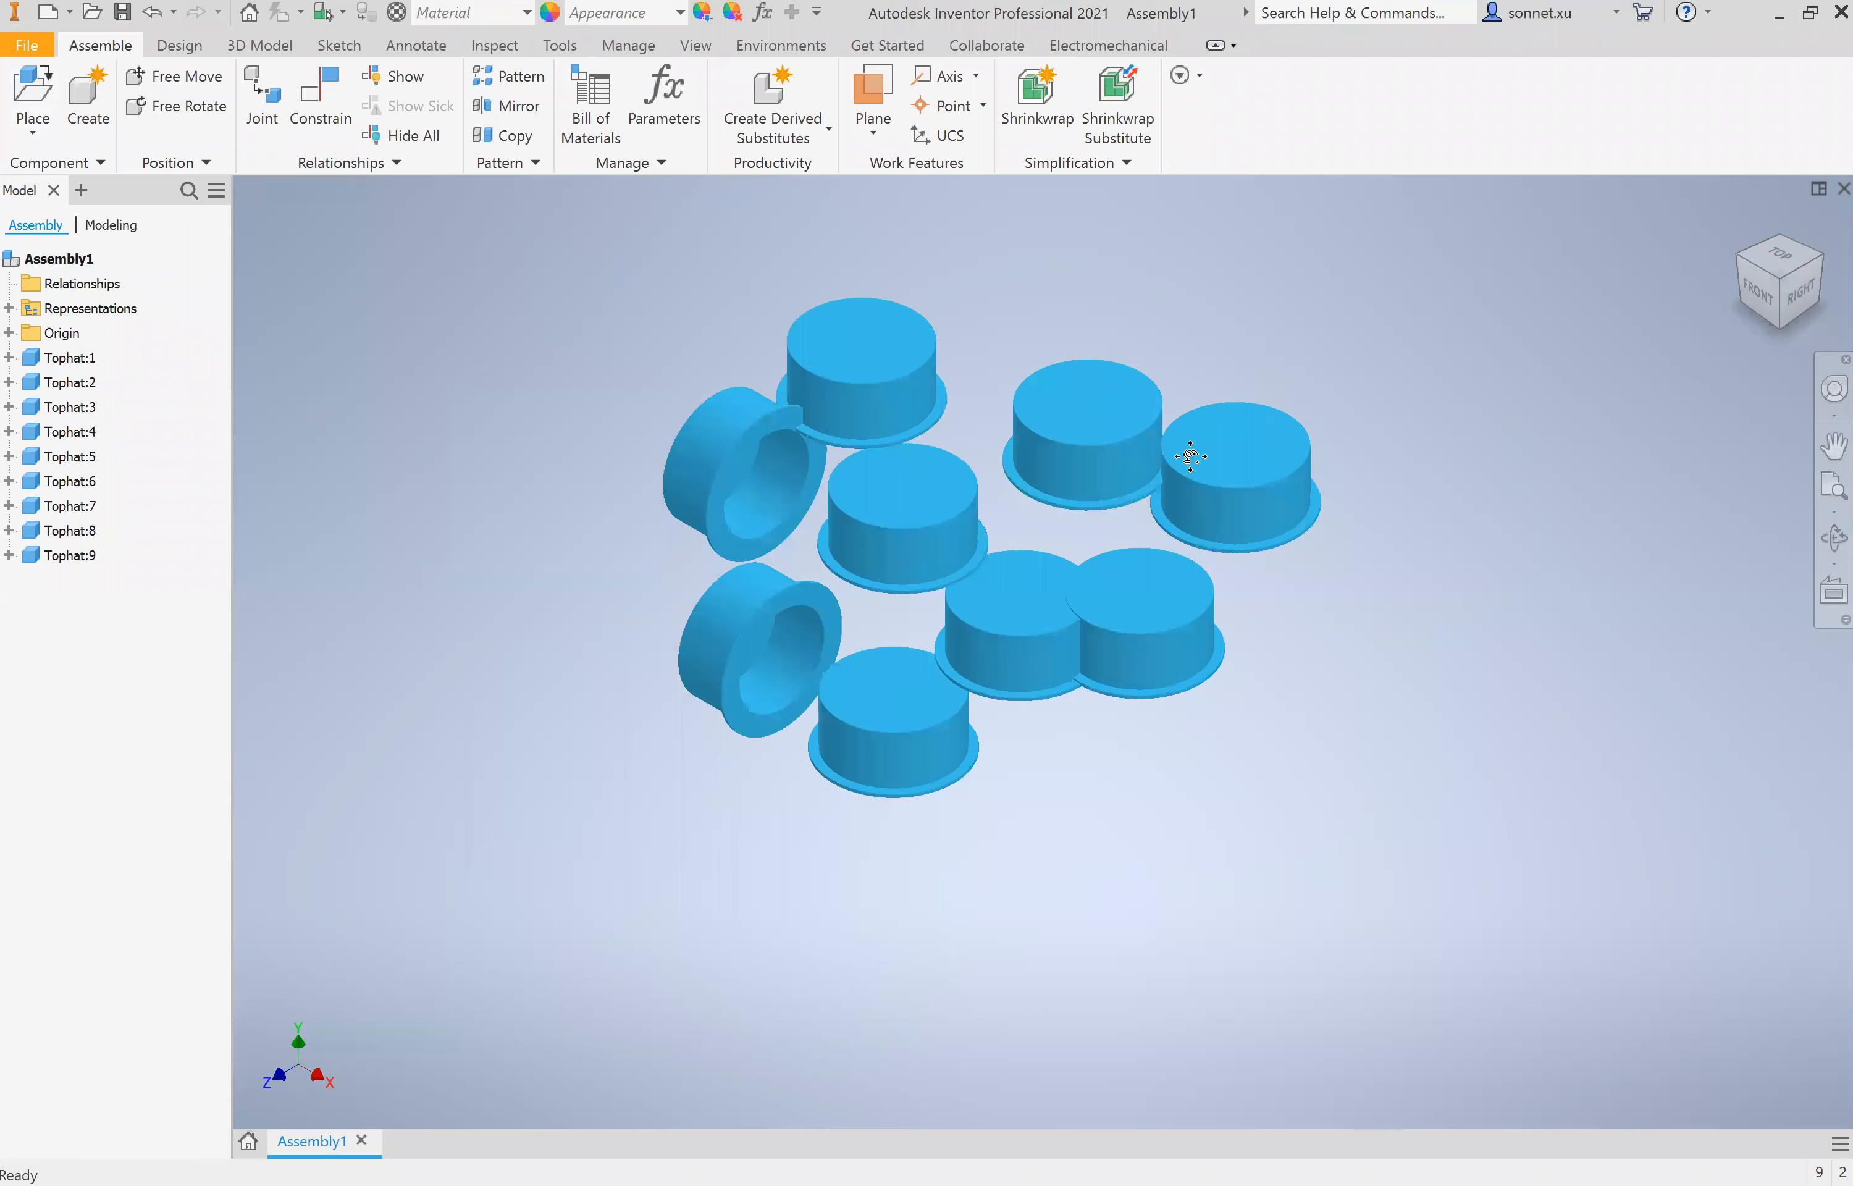
middle_drag(1189, 457, 1197, 564)
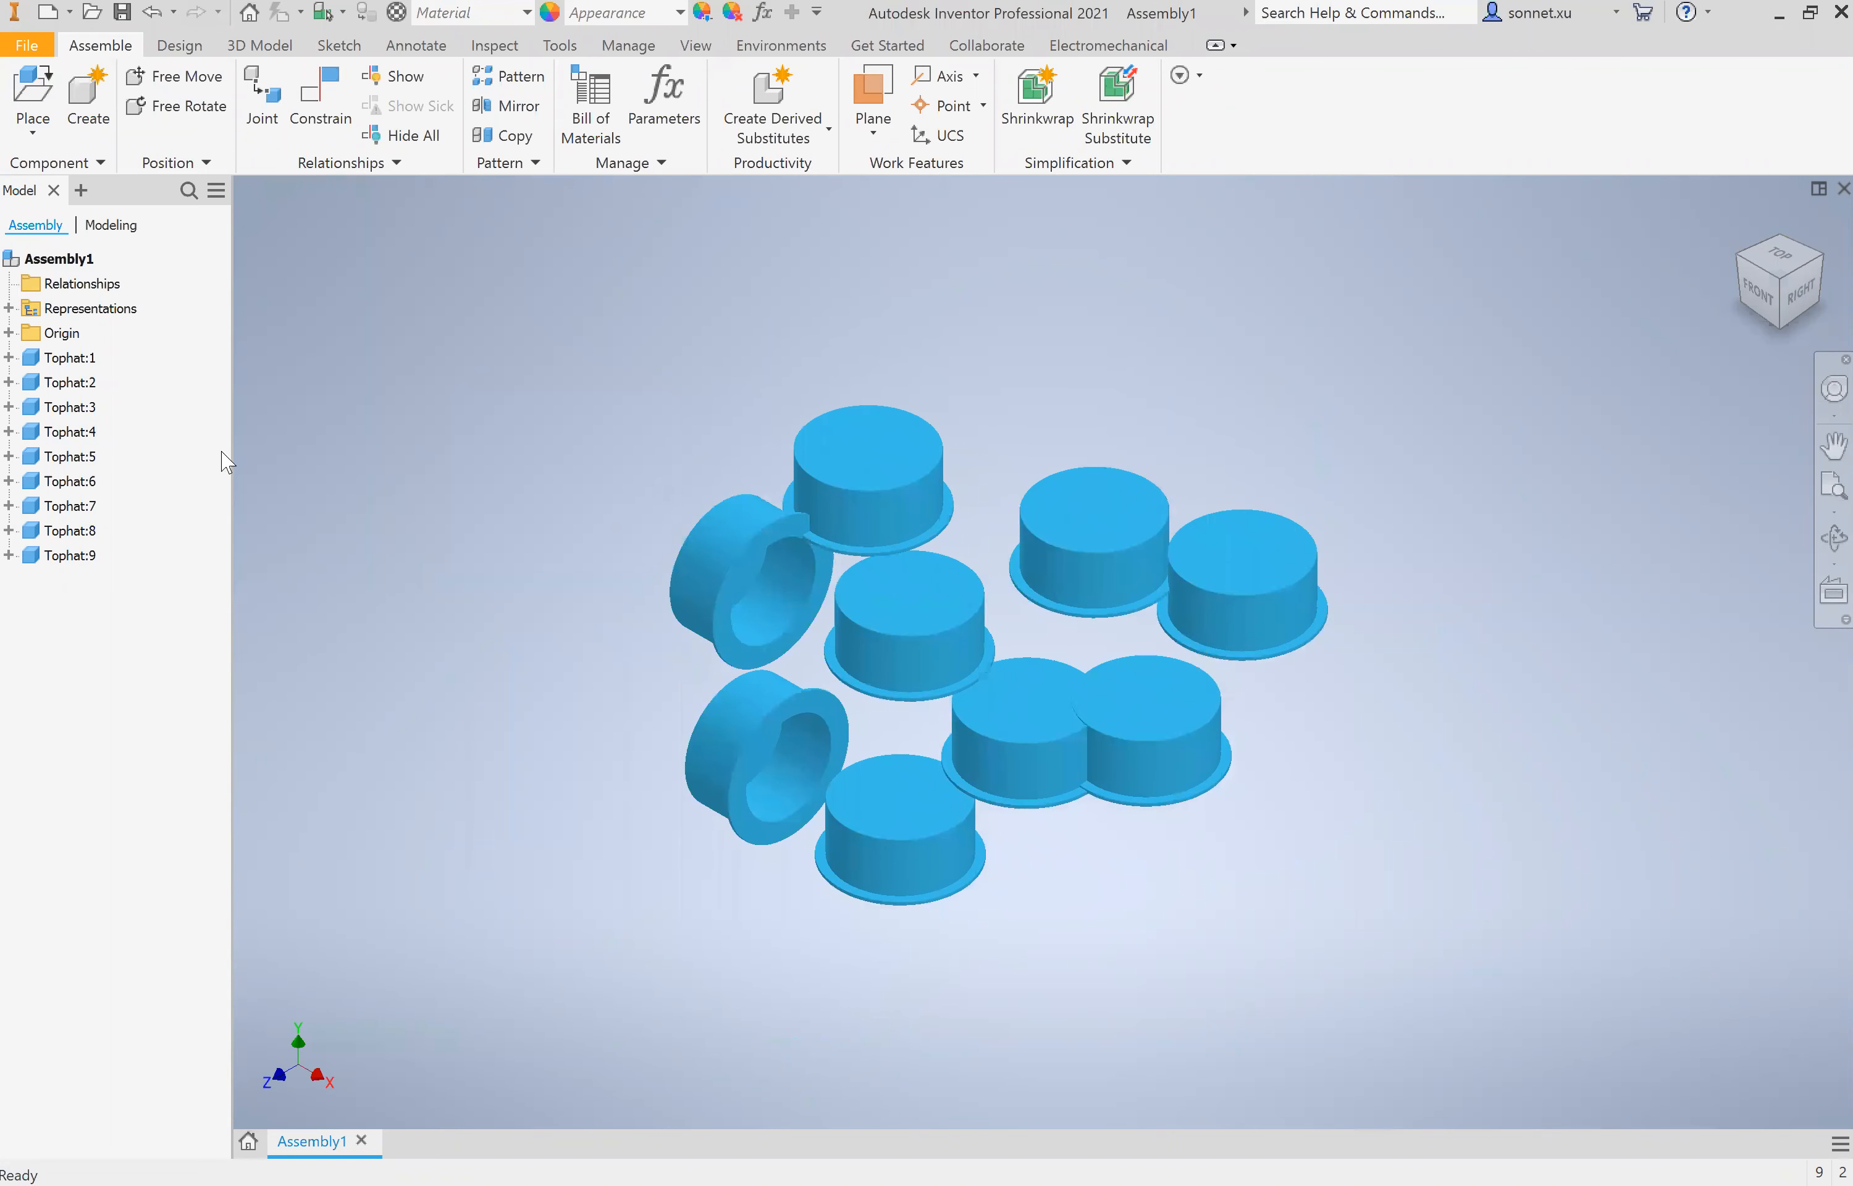
- Move the central upright Tophat onto the far rear copy and shift the rear rotated Tophat outward
right_click(1109, 521)
click(1389, 497)
drag(900, 645, 1270, 610)
drag(793, 585, 666, 572)
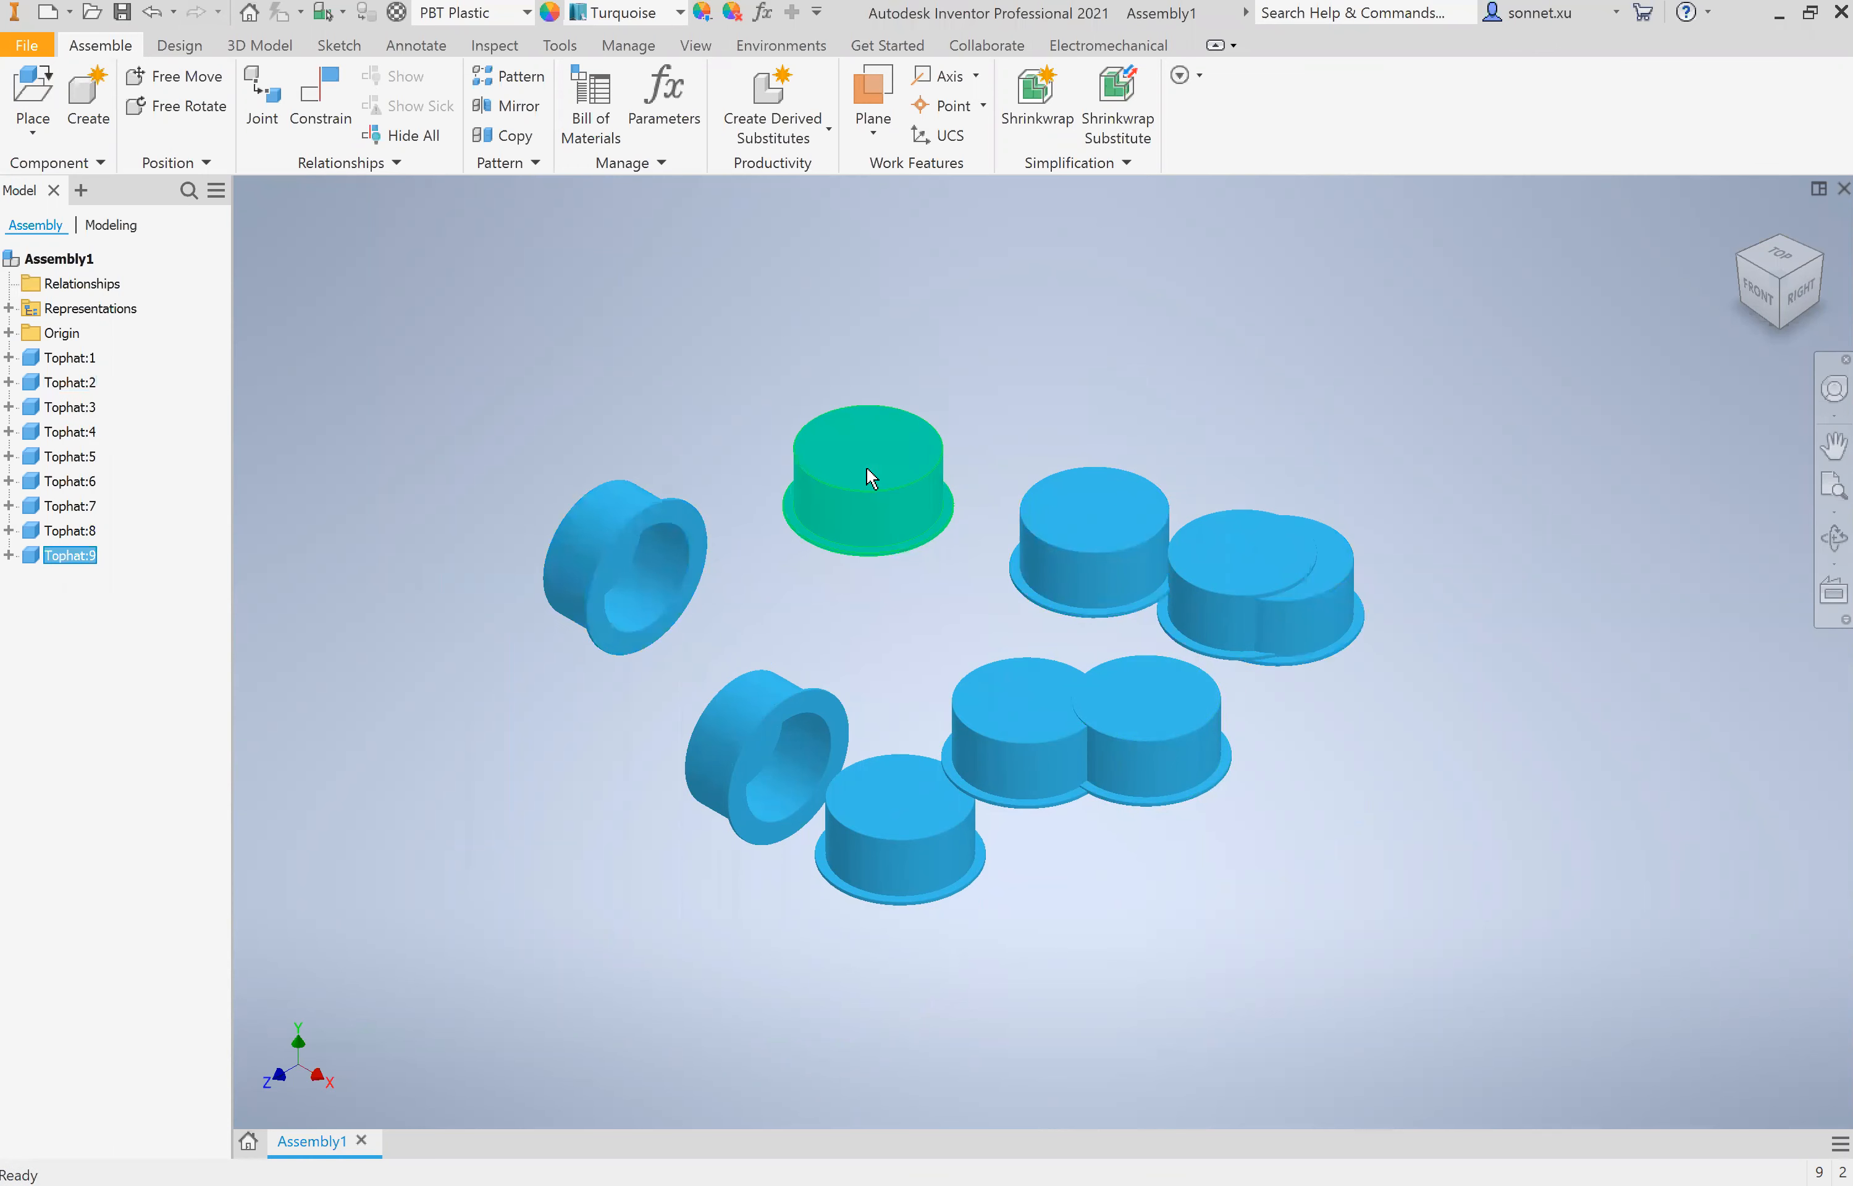
- Ground the upright Tophat beside the rear rotated copy and check the grounding option on its neighbour
right_click(905, 522)
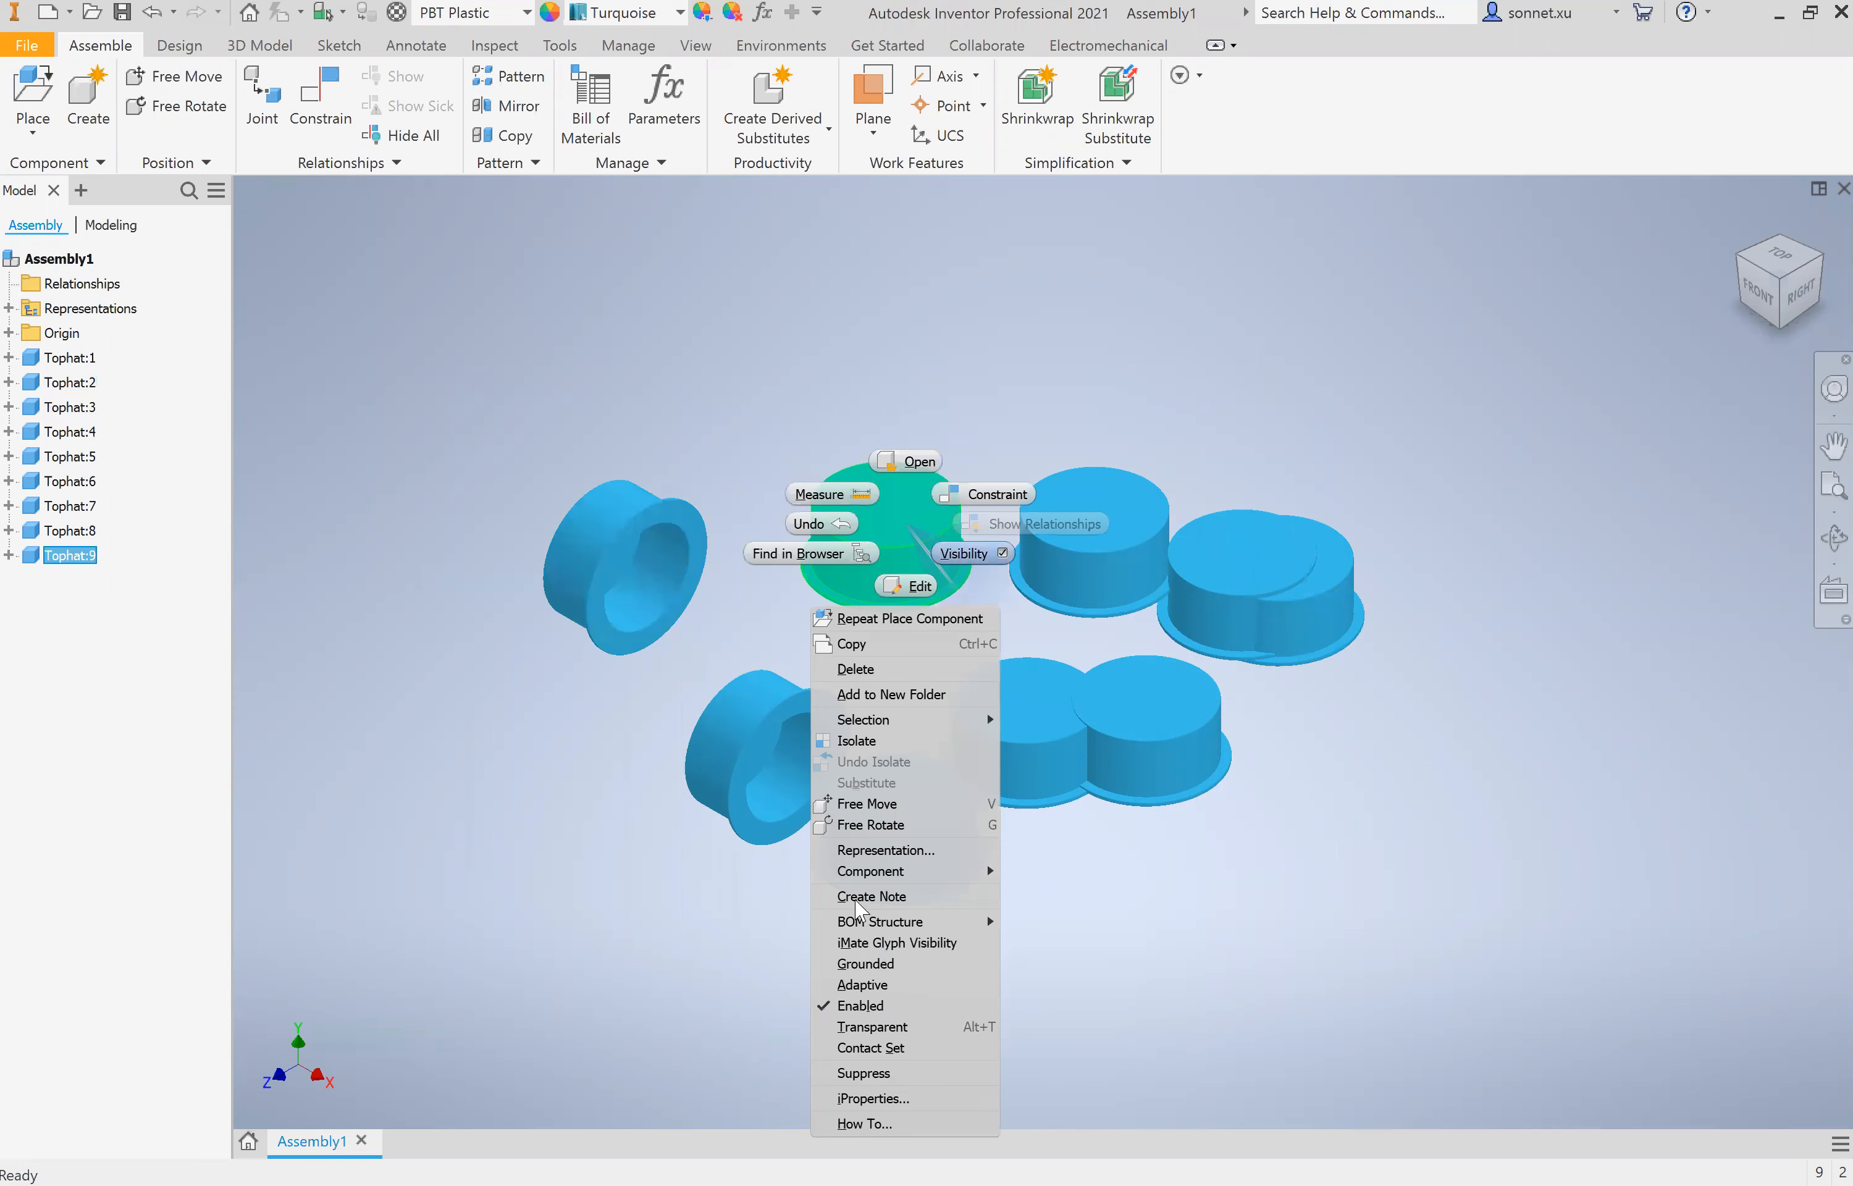
click(905, 964)
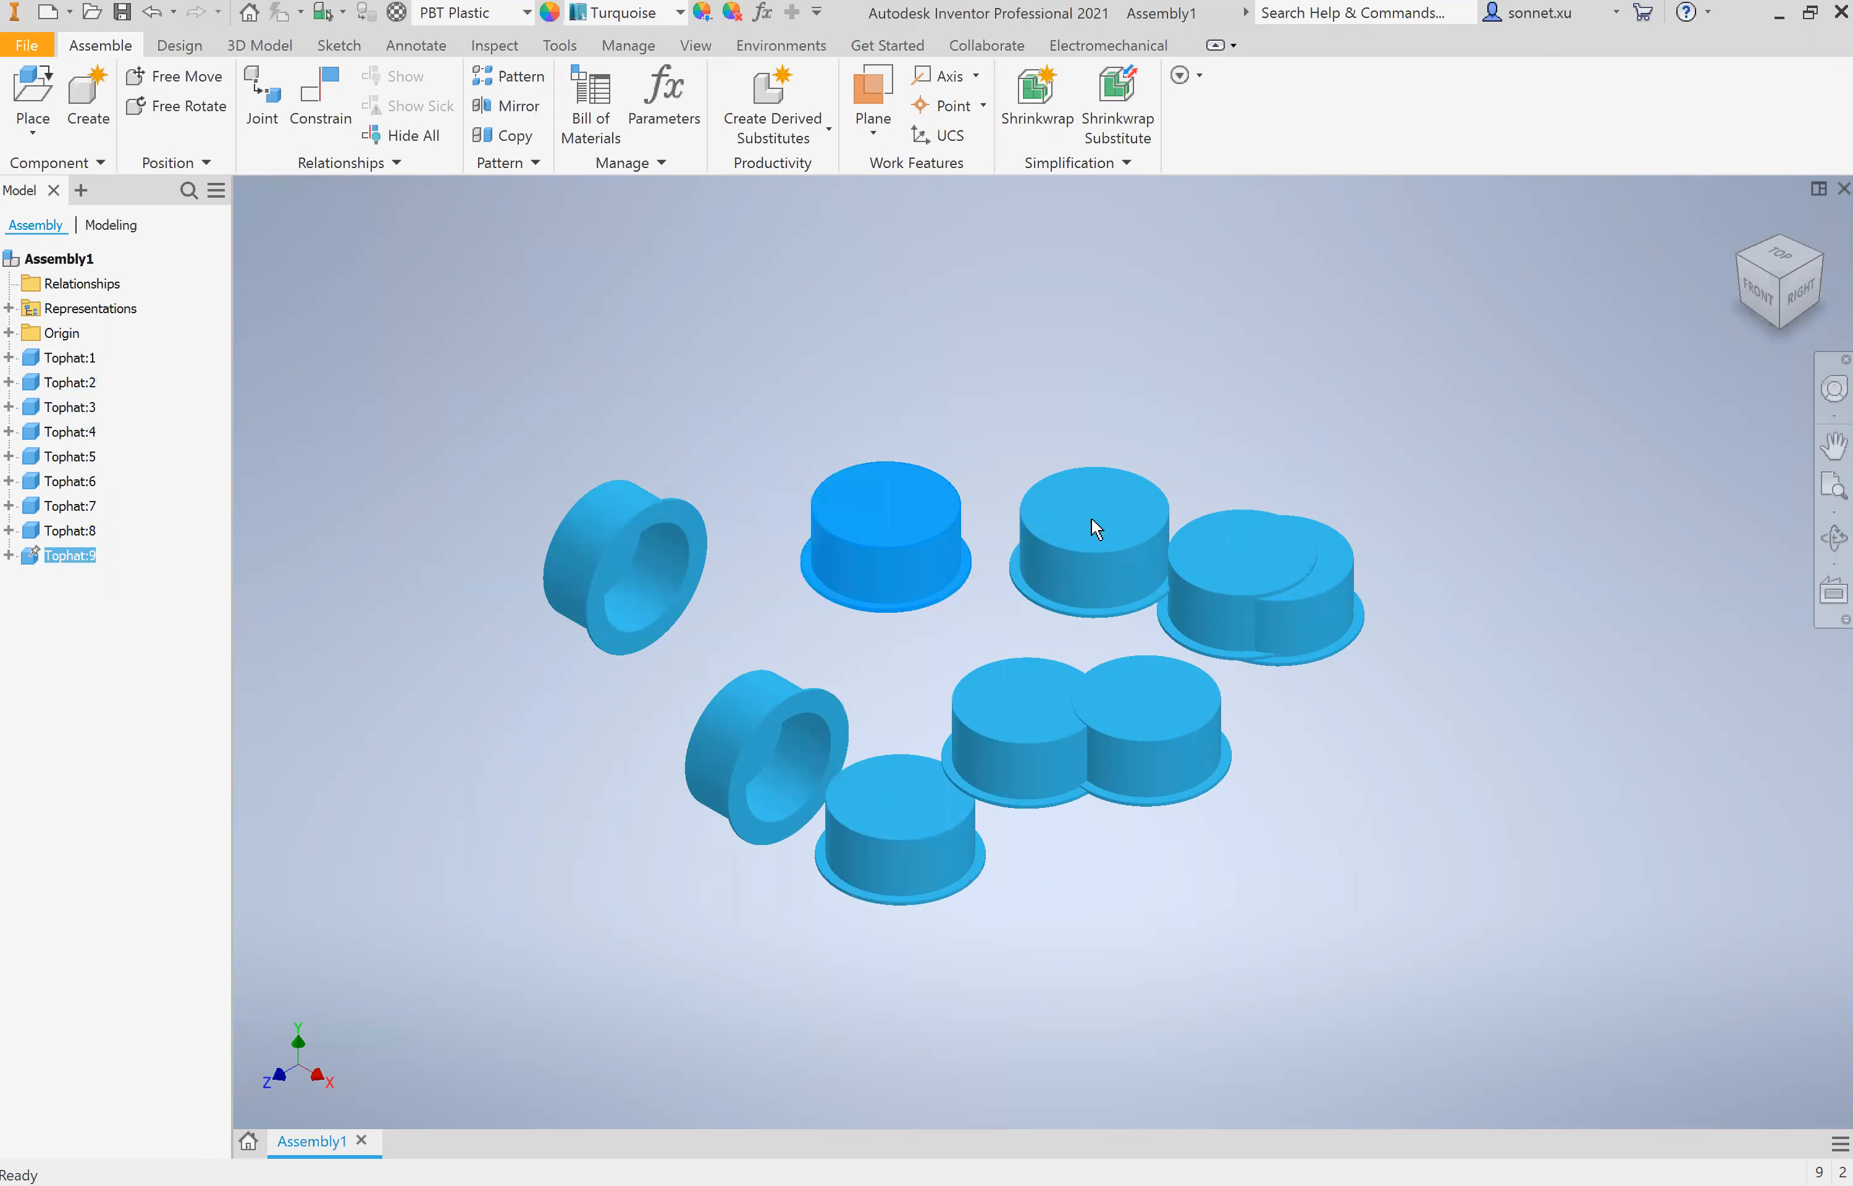
right_click(1091, 521)
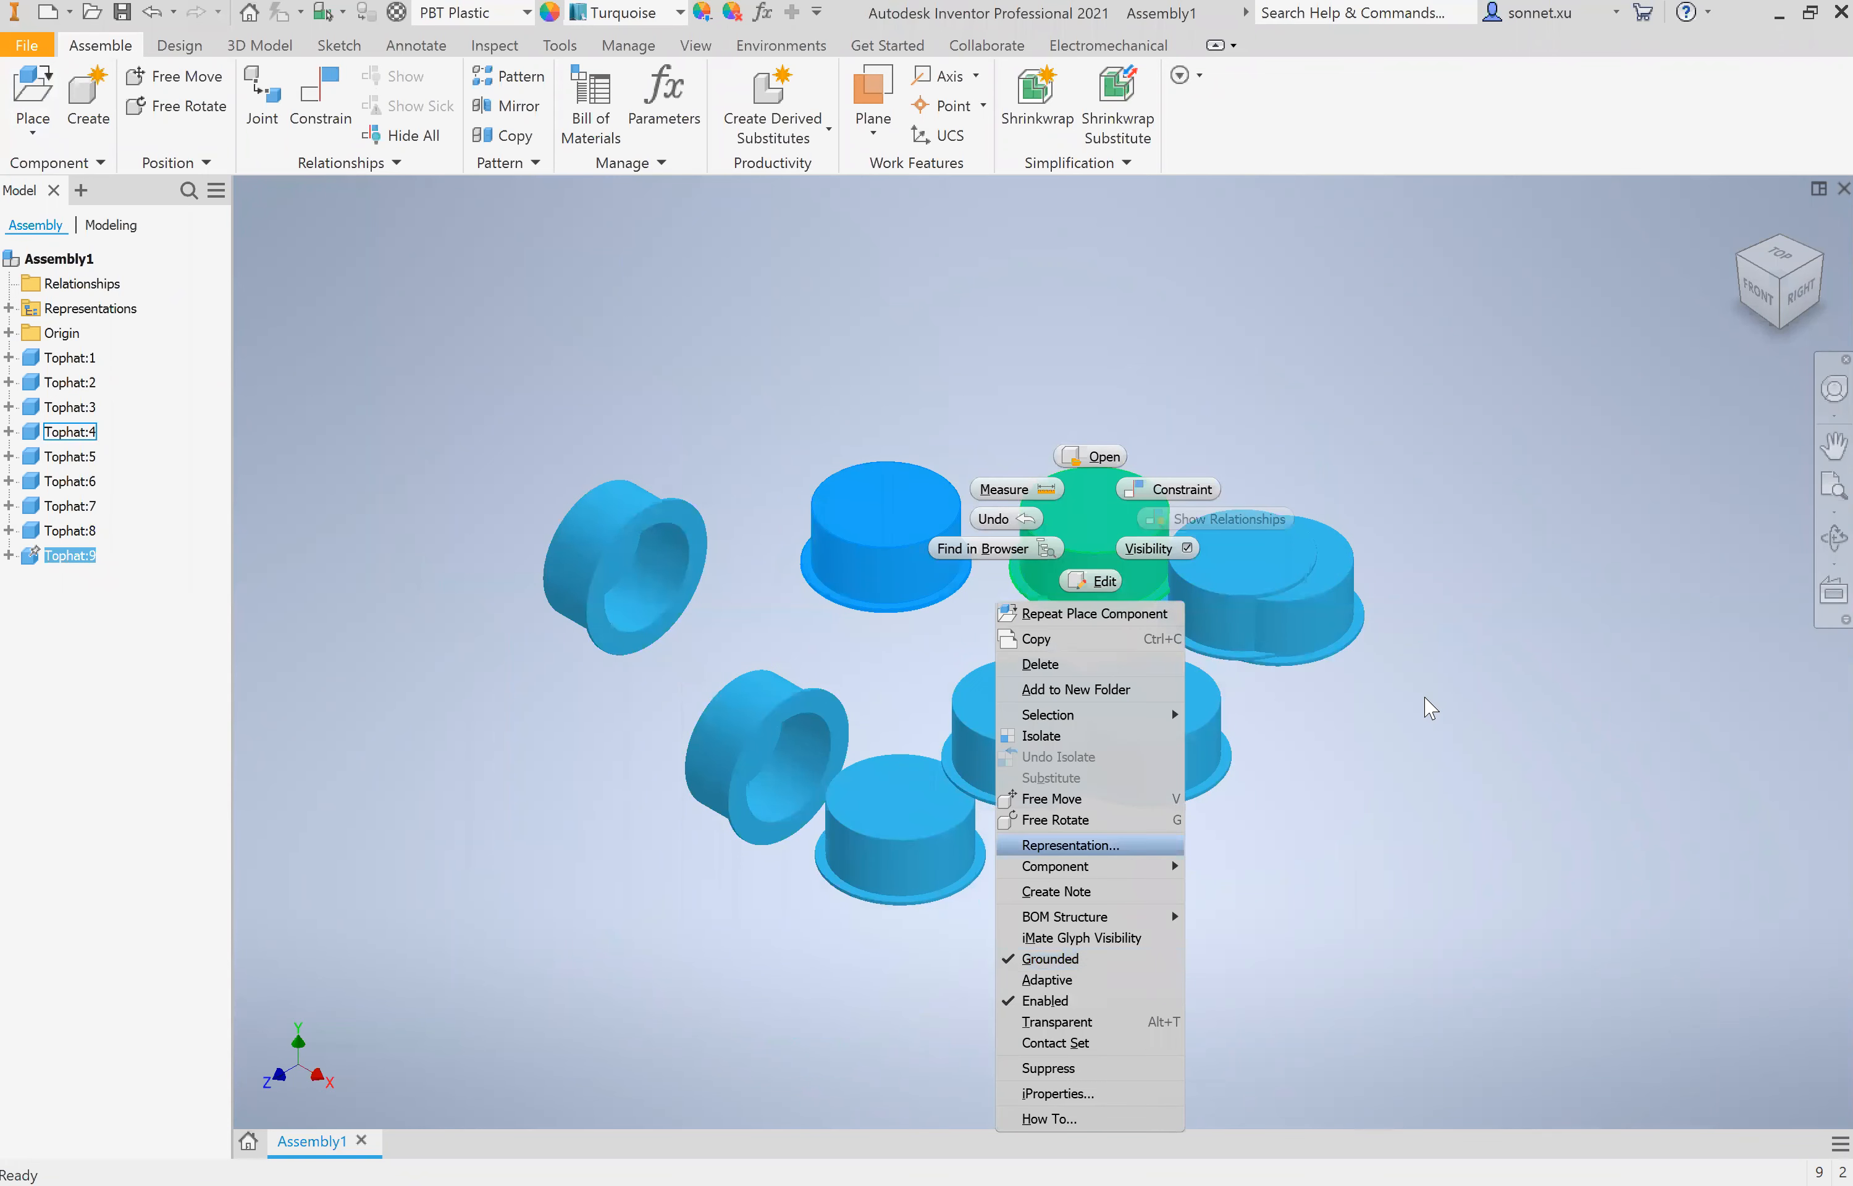
click(1428, 703)
- Select all the Tophat copies and delete them from the assembly
click(1022, 748)
drag(1502, 994, 349, 426)
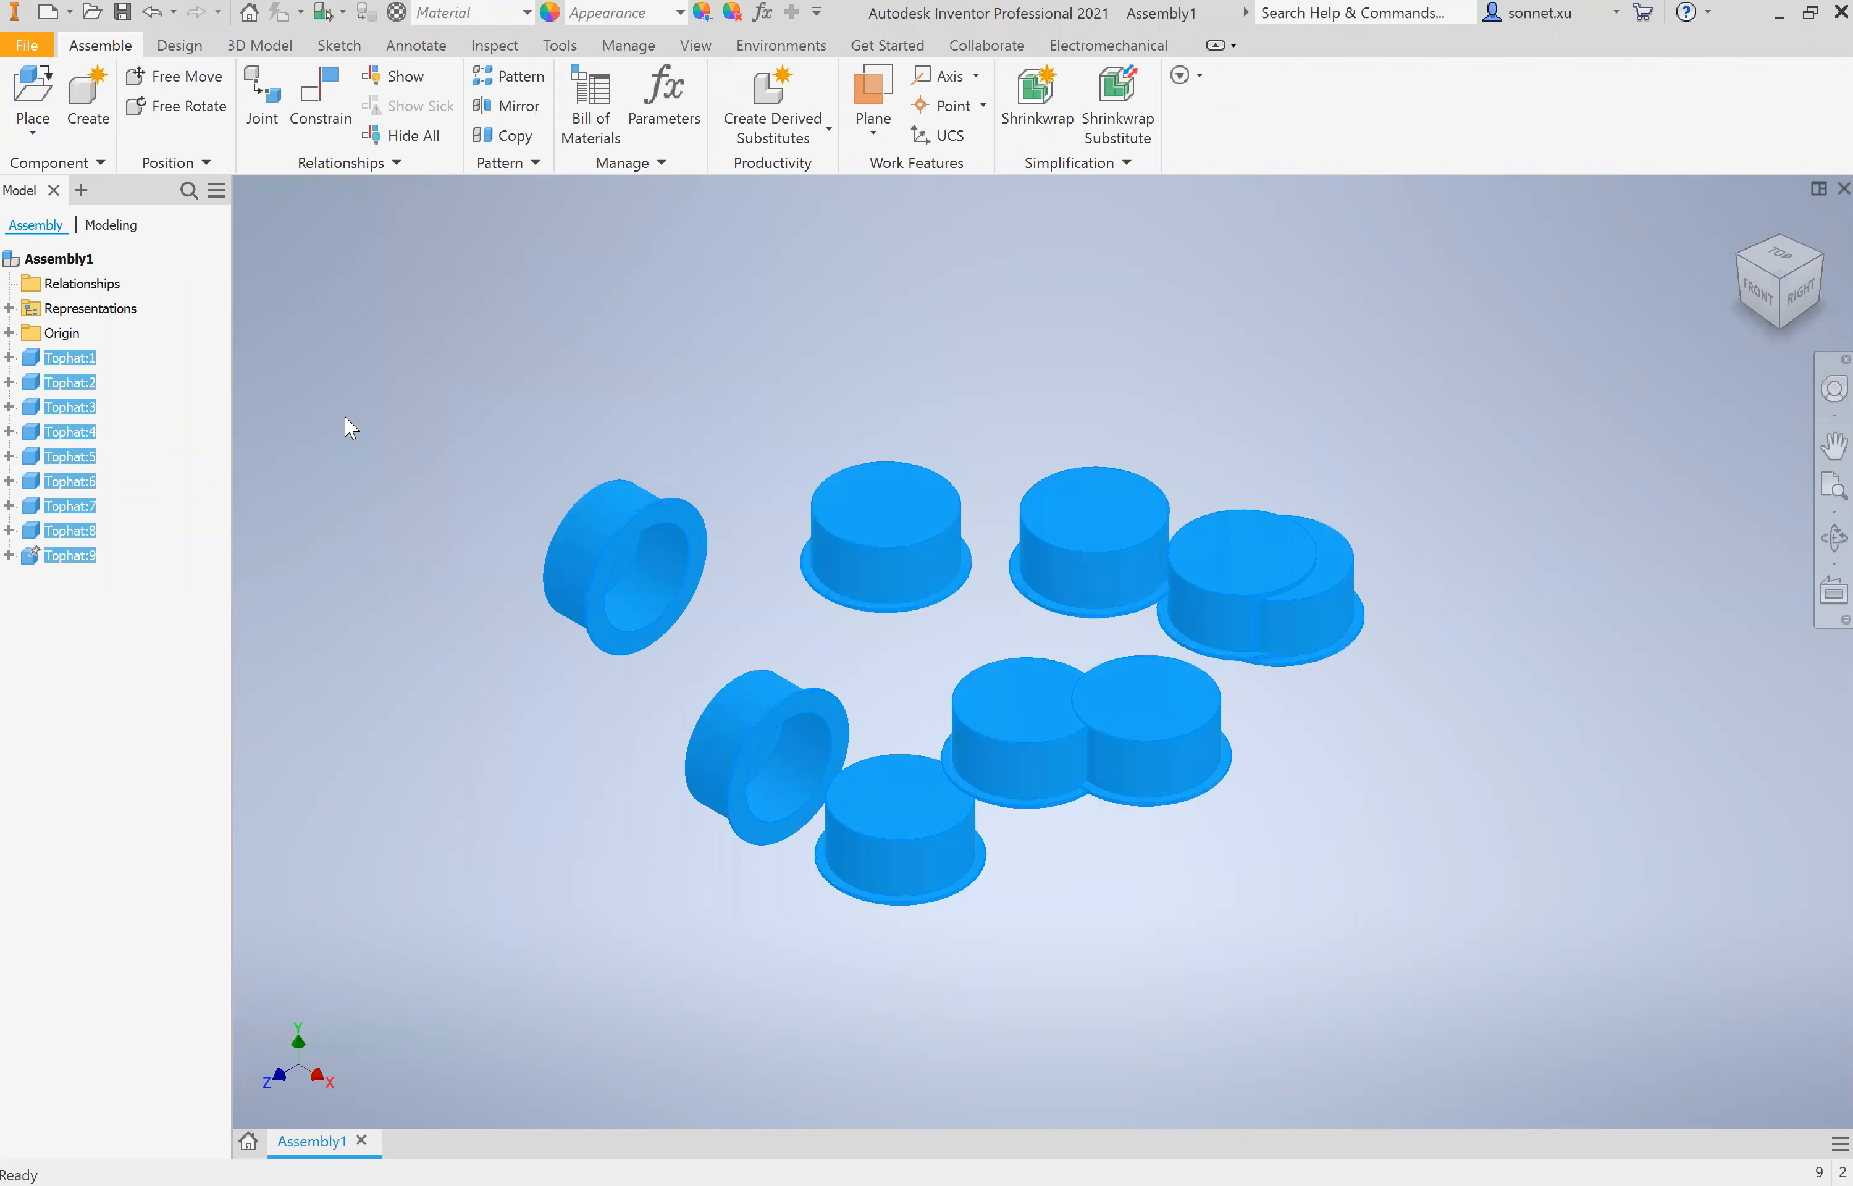
key(Delete)
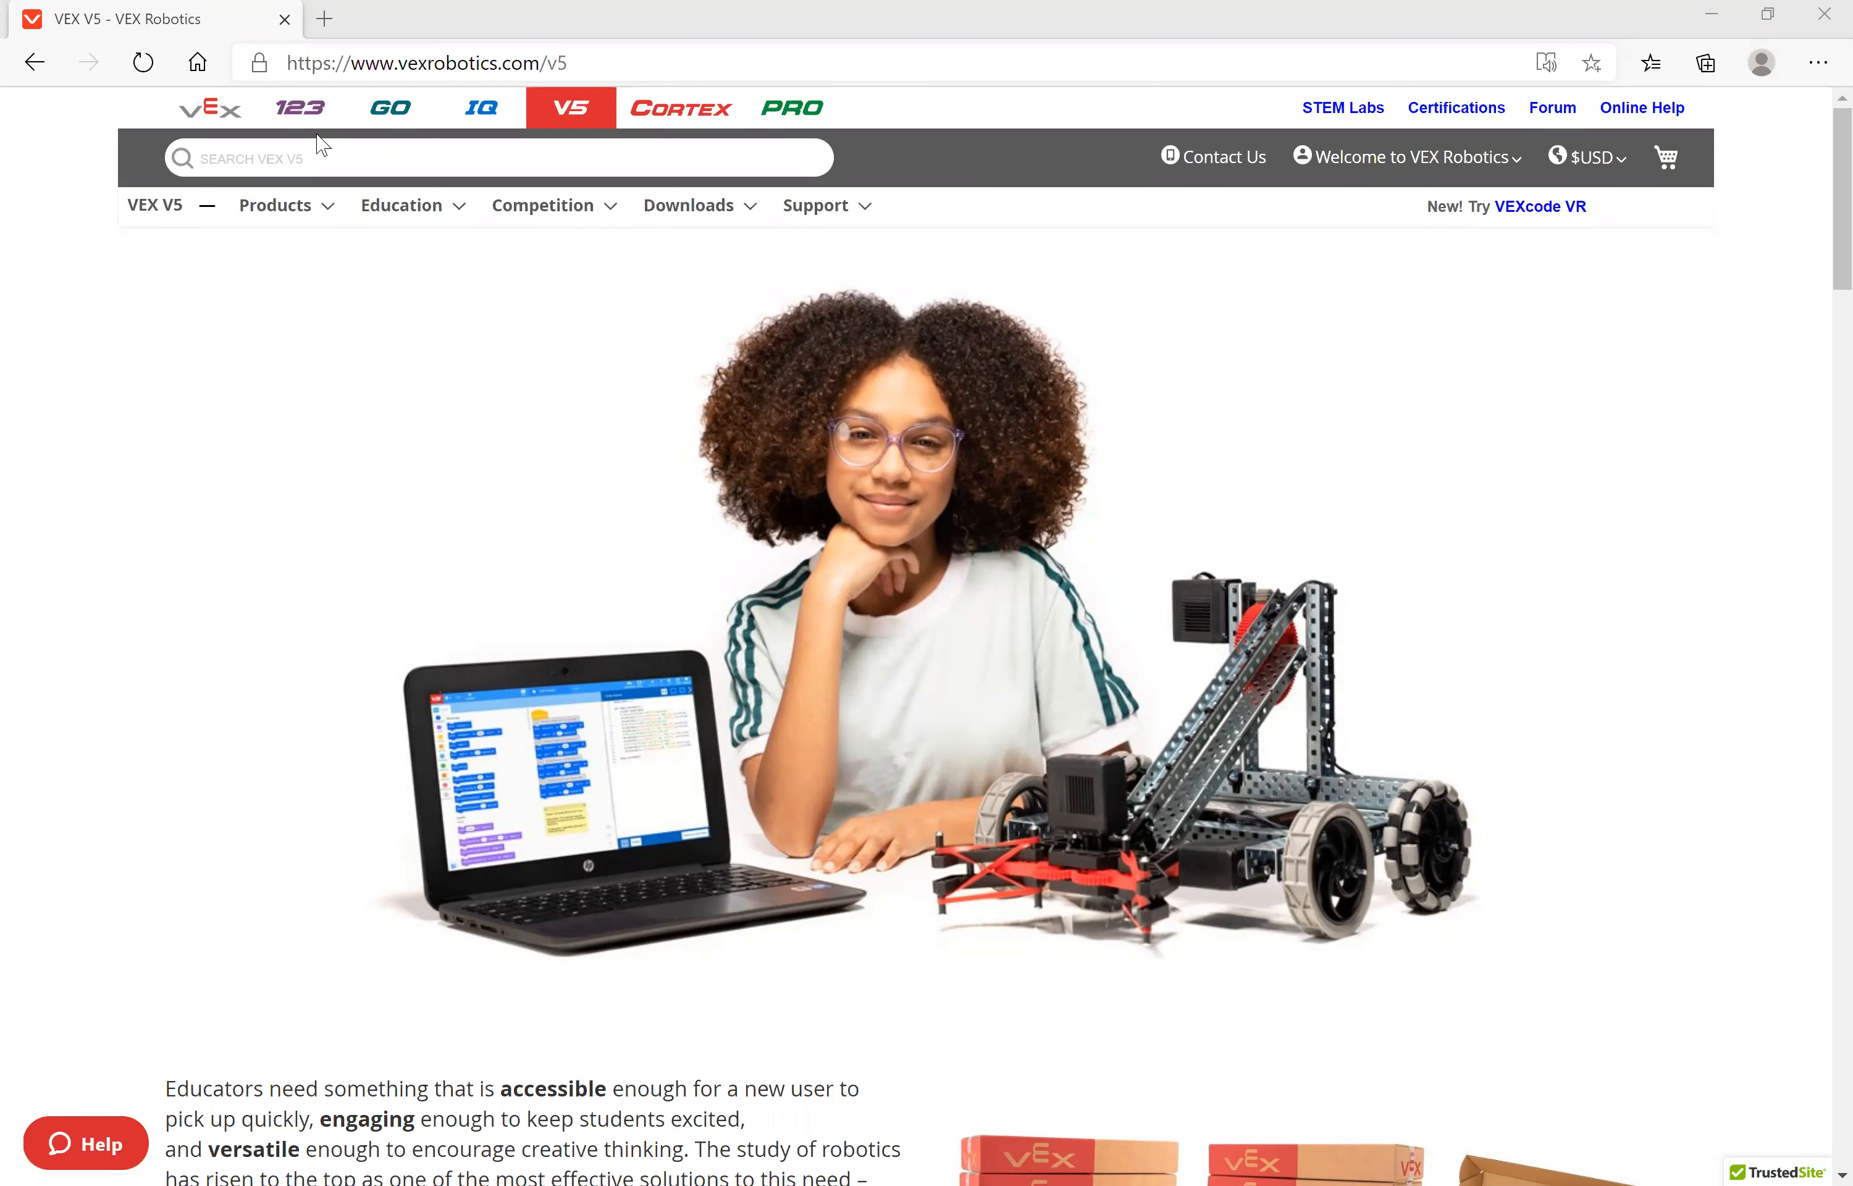
- In the browser, open the Talon SRX product page in the VEXpro section and look through its details
click(794, 111)
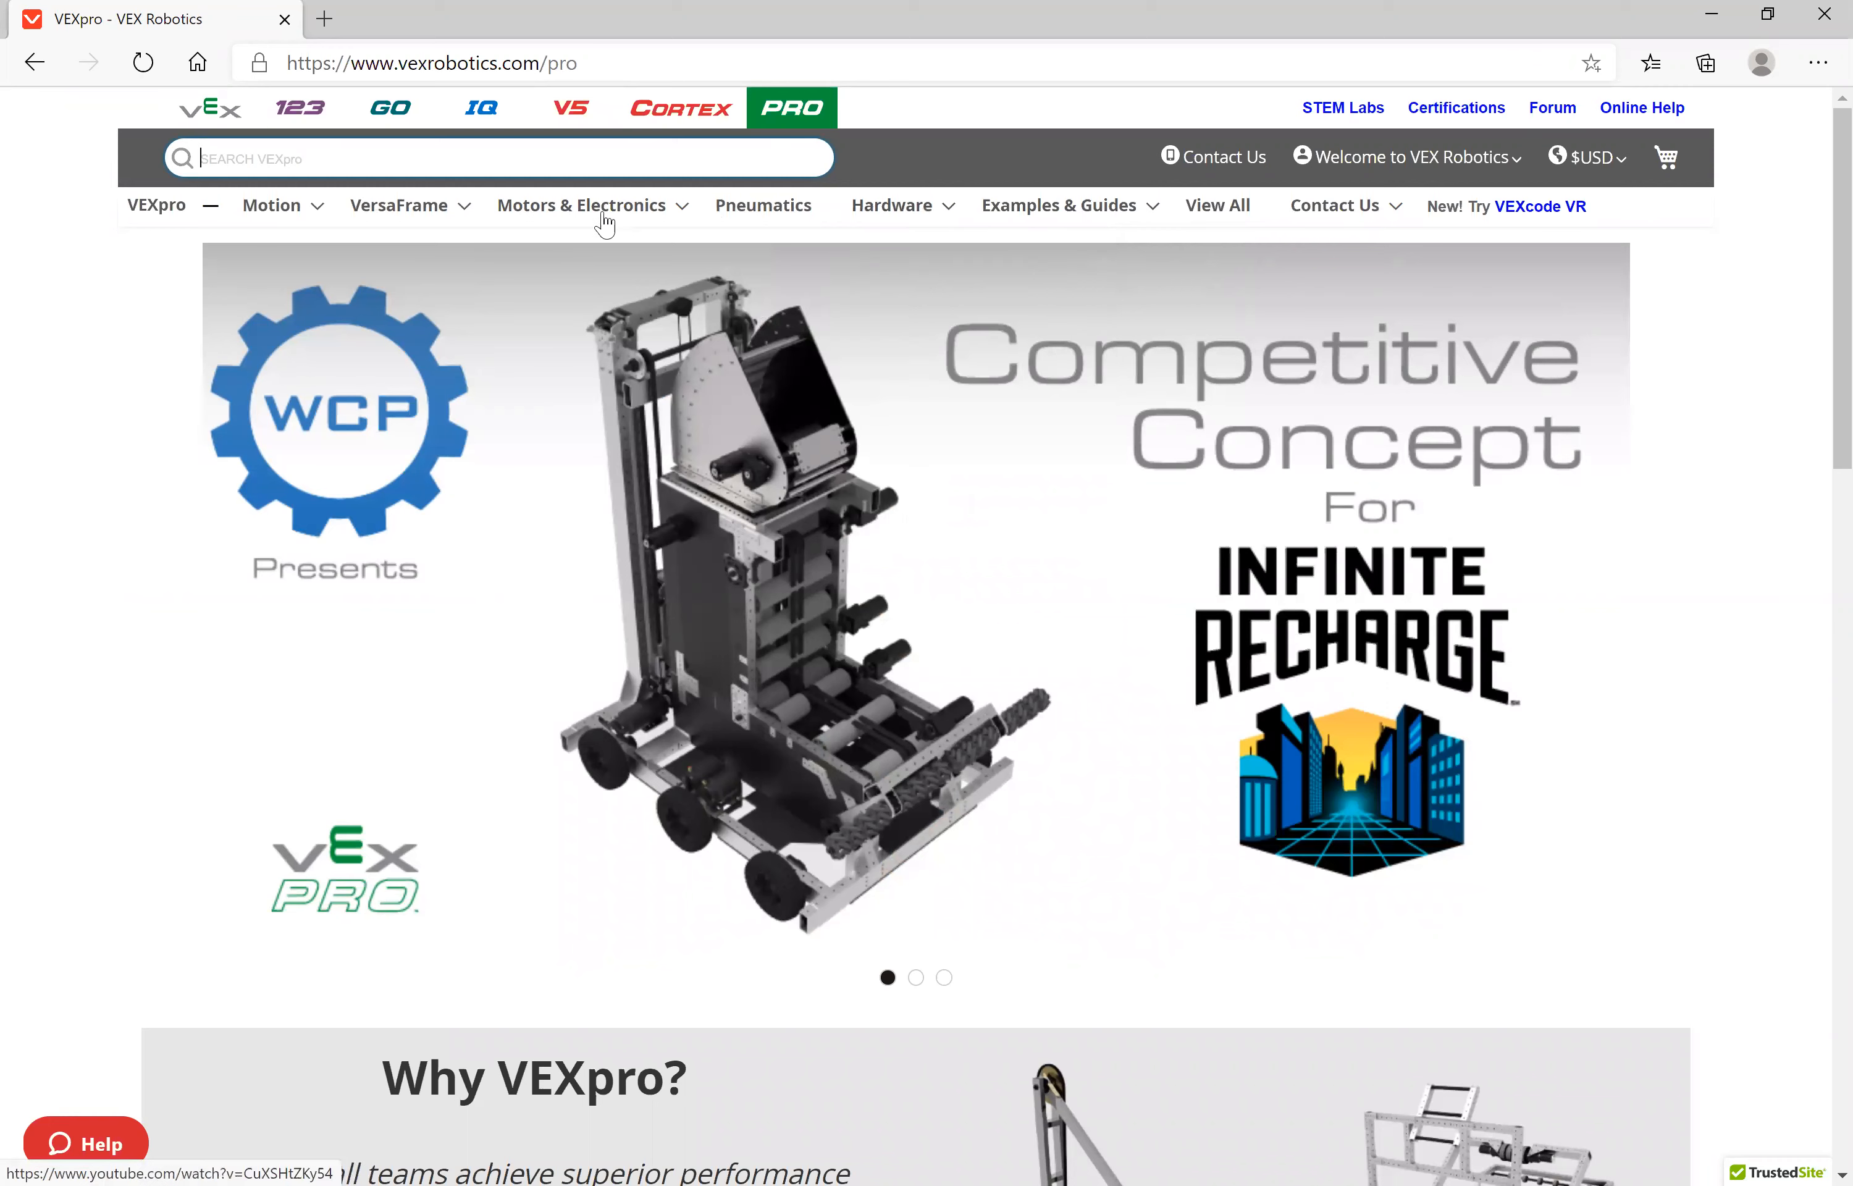
mouse_move(604, 216)
click(574, 333)
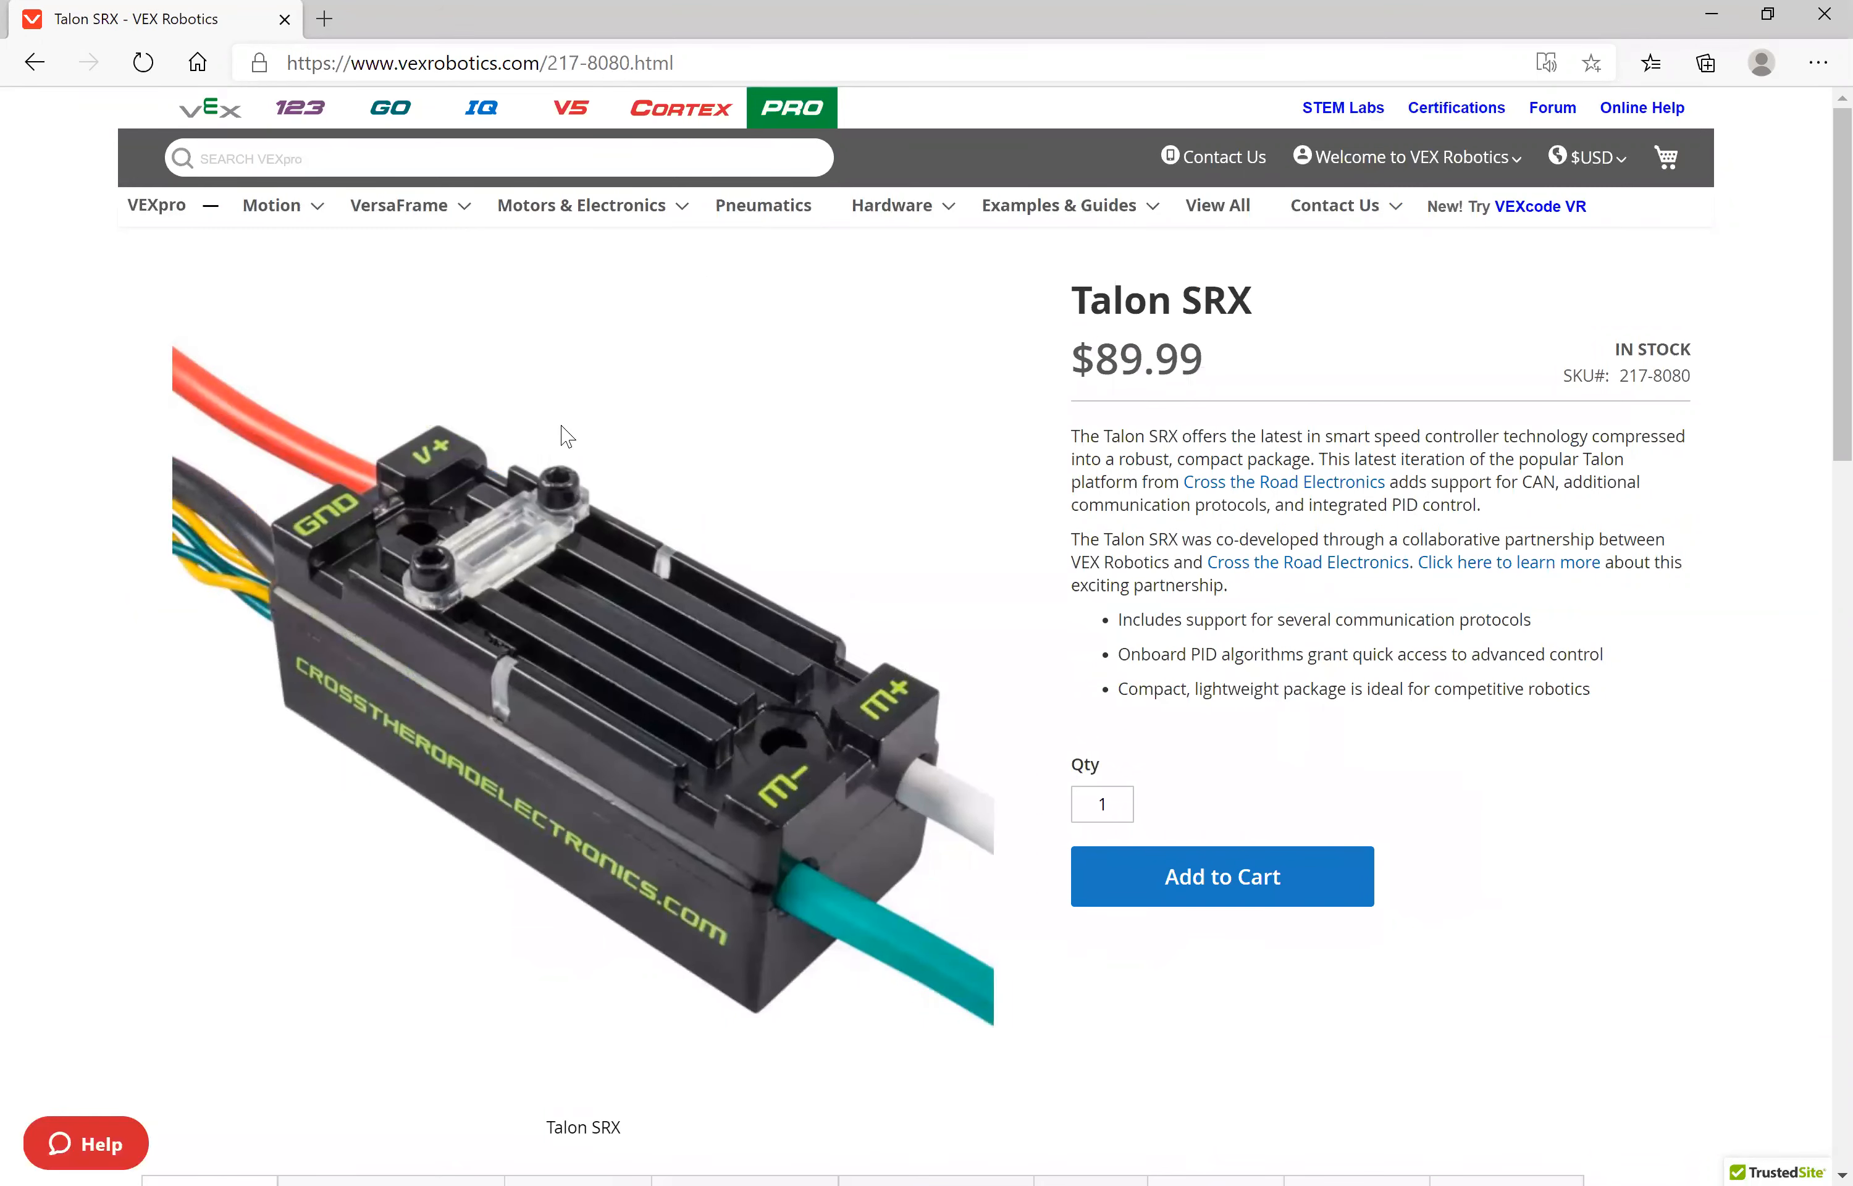
scroll(566, 436, down, 5)
scroll(566, 436, down, 9)
scroll(693, 736, down, 10)
scroll(674, 640, up, 15)
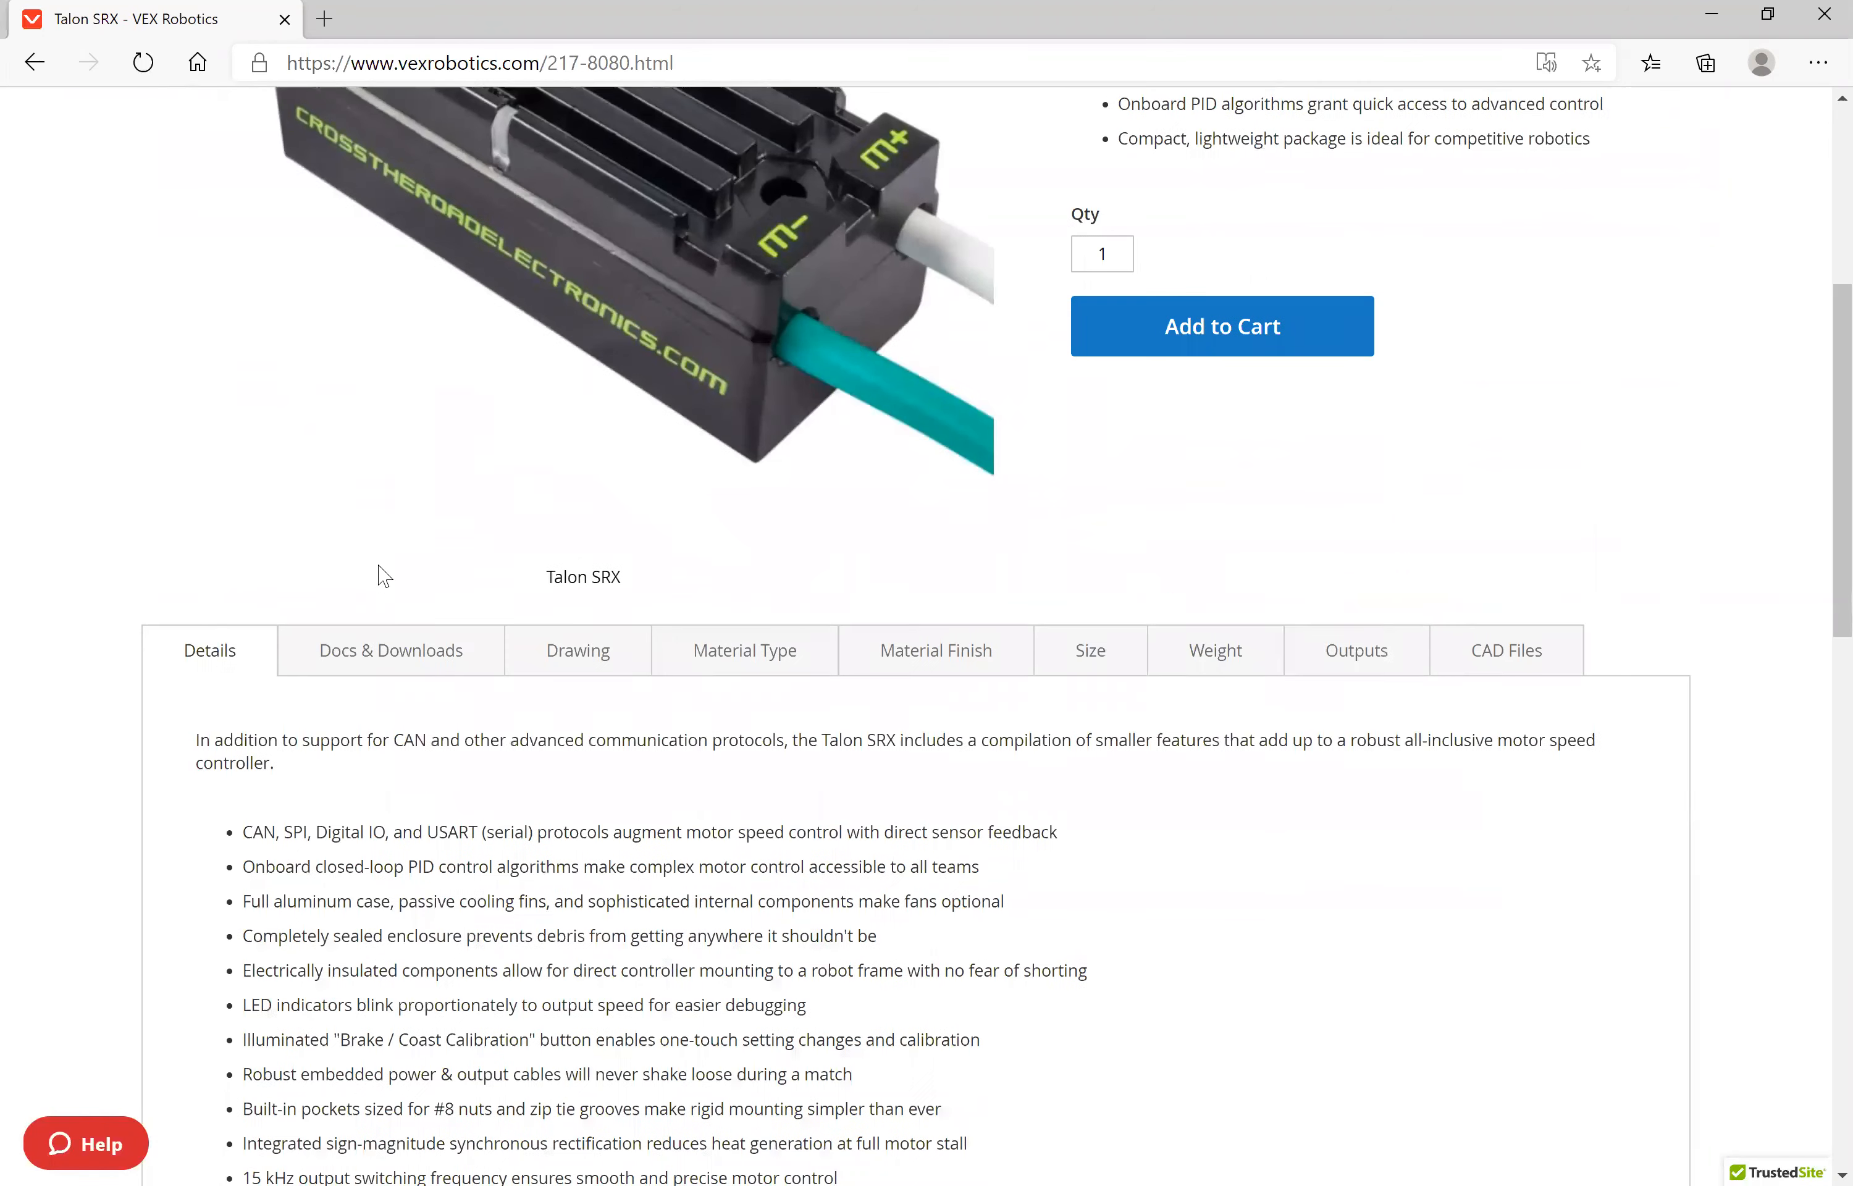
- Preview the Talon SRX (217-8080) (No Wires) CAD model and download the Talon SRX (217-8080) file
click(1510, 648)
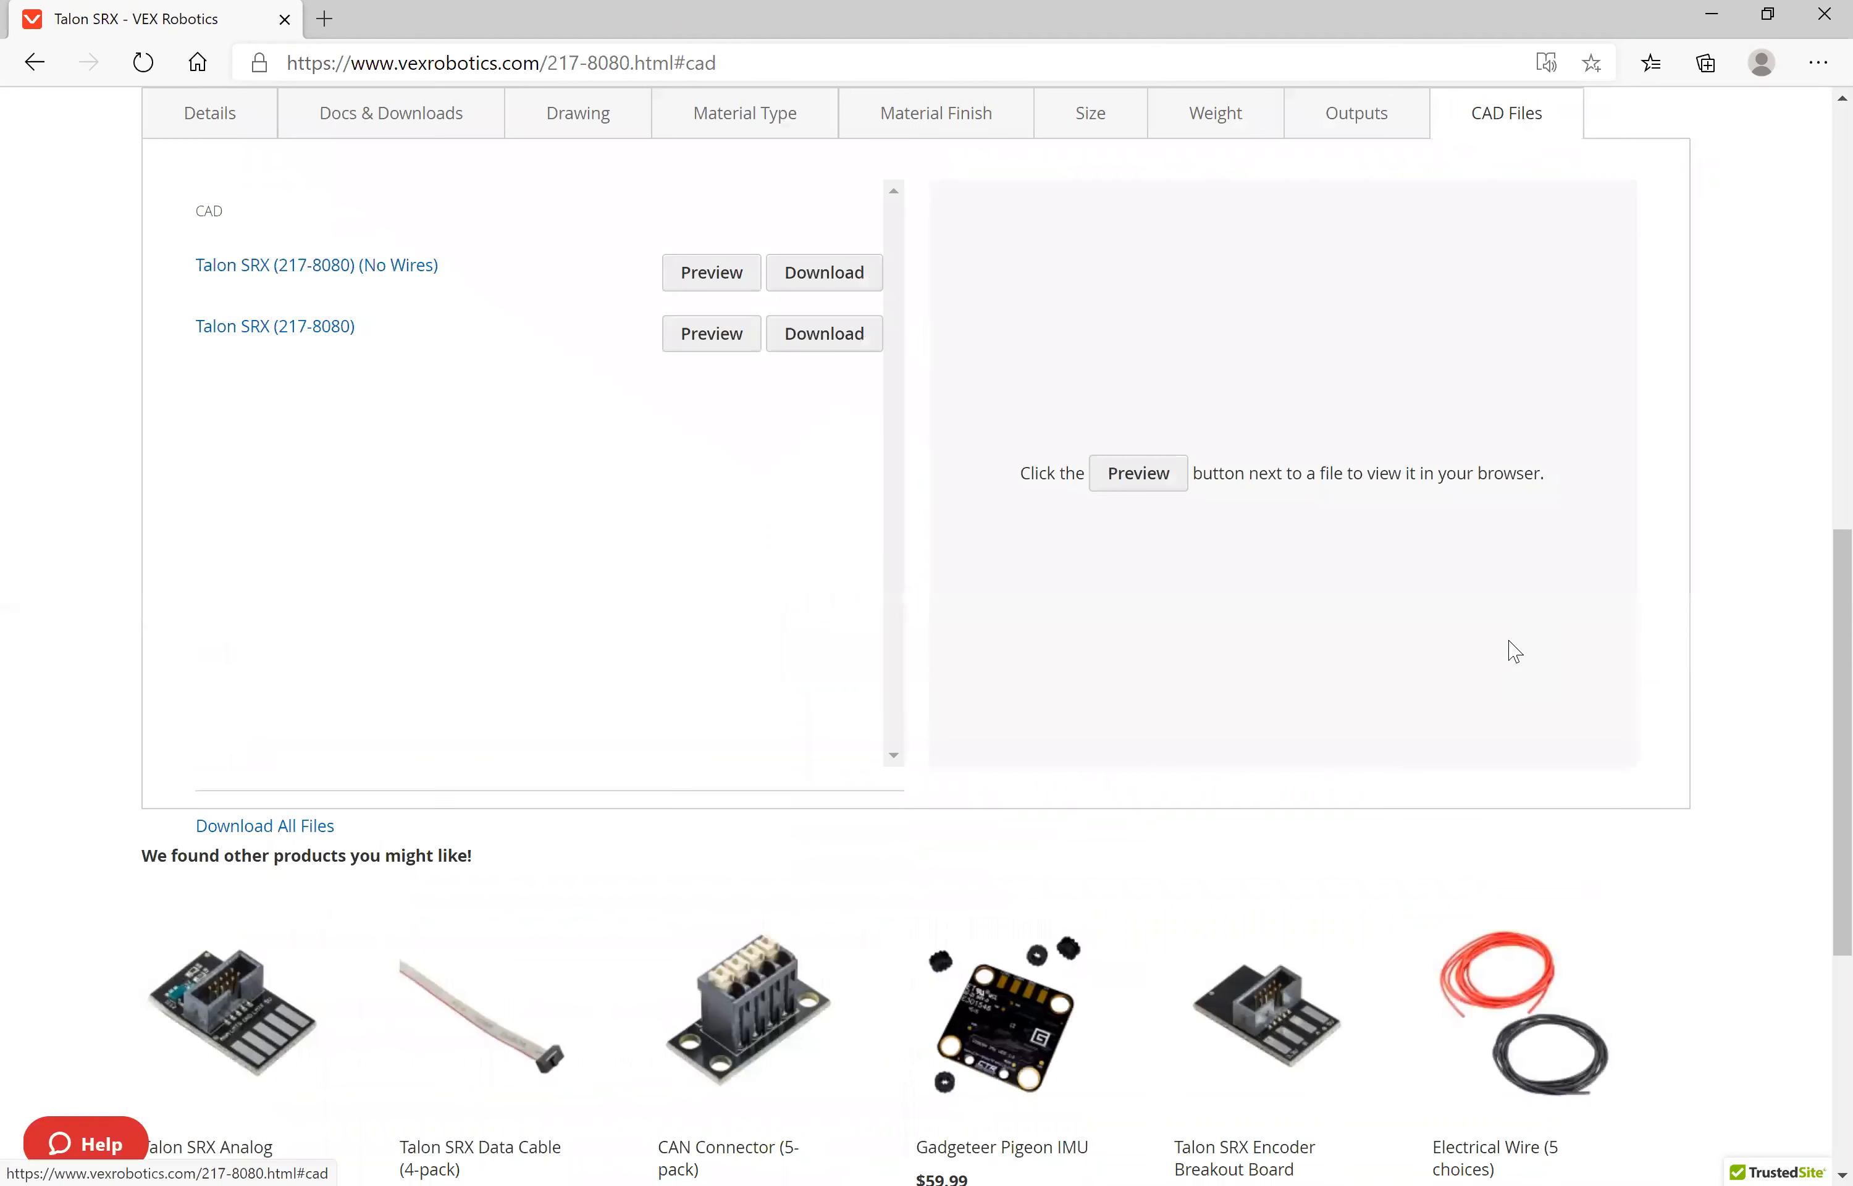
scroll(616, 513, up, 2)
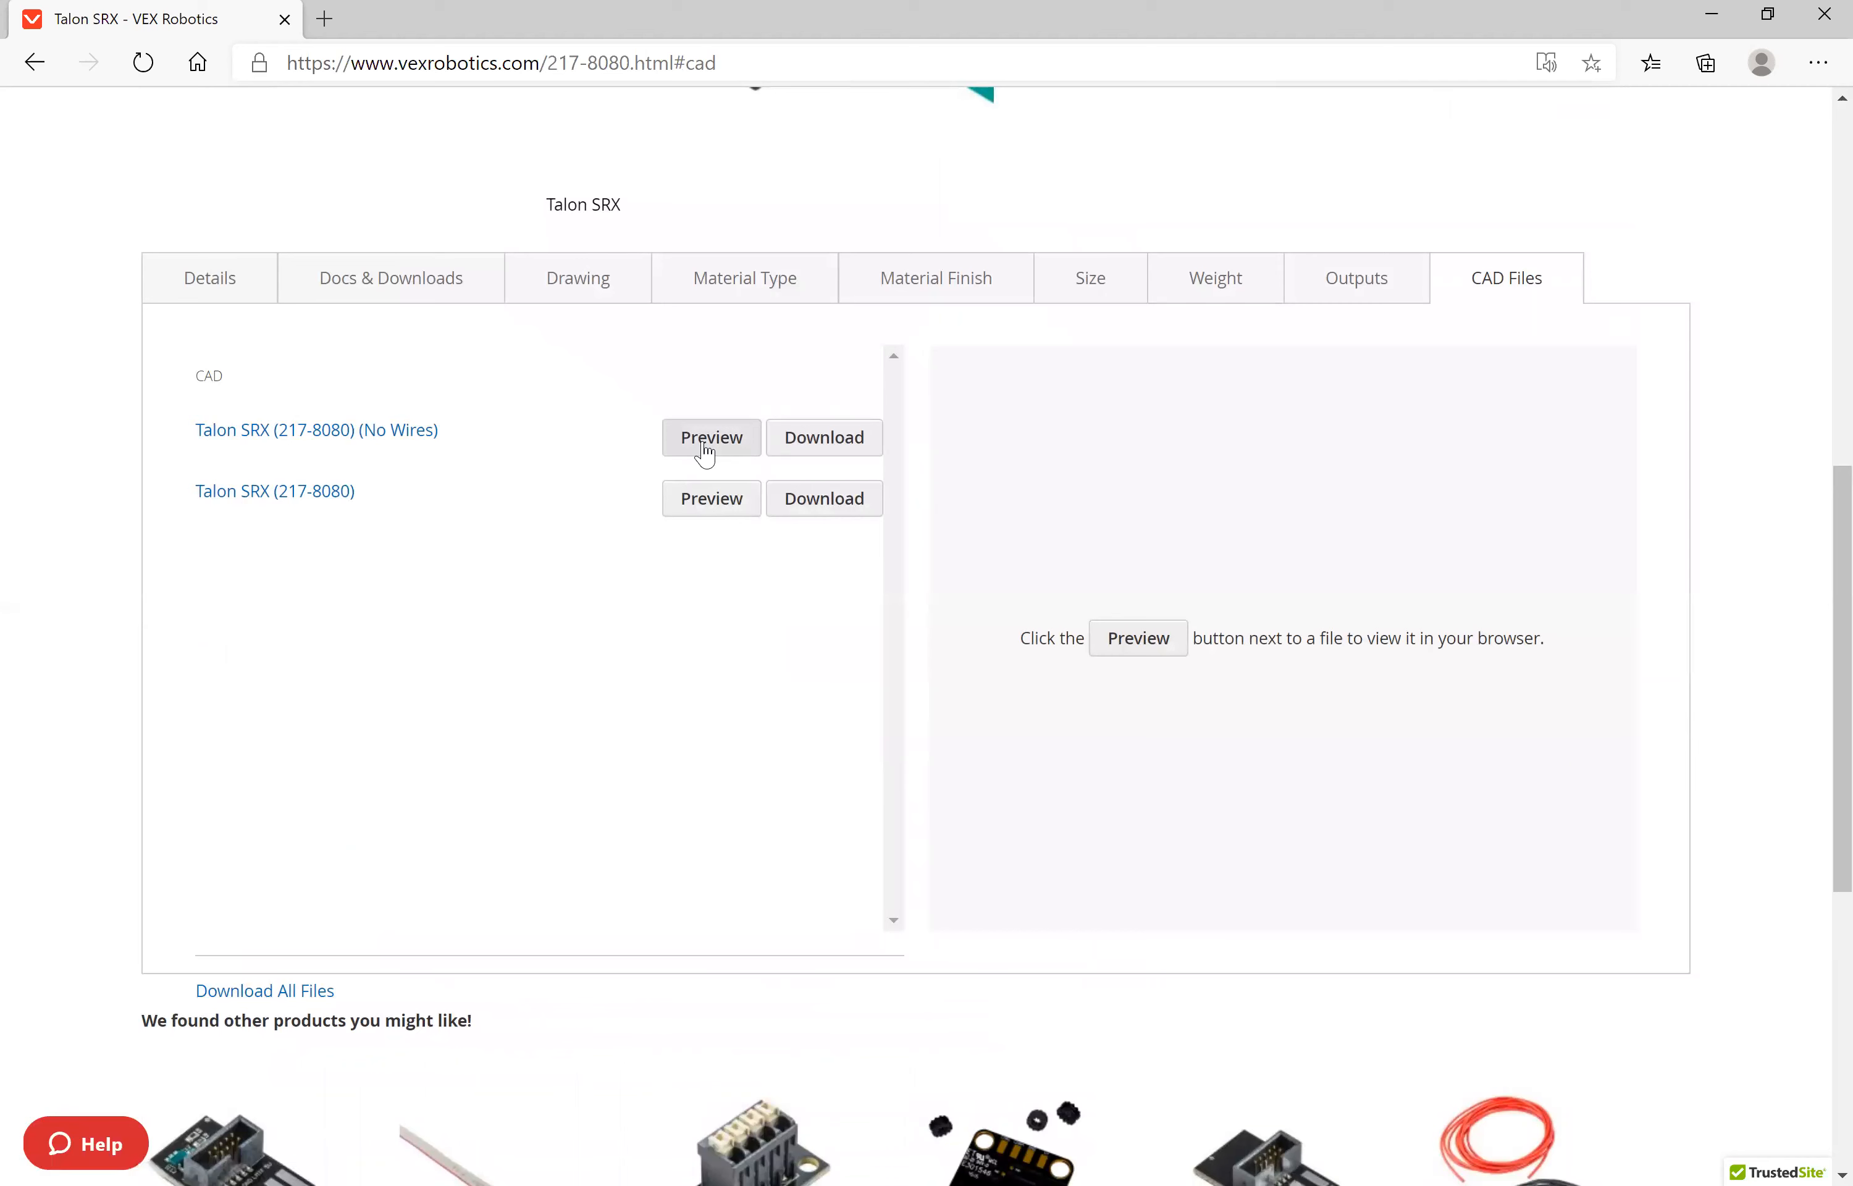
click(705, 452)
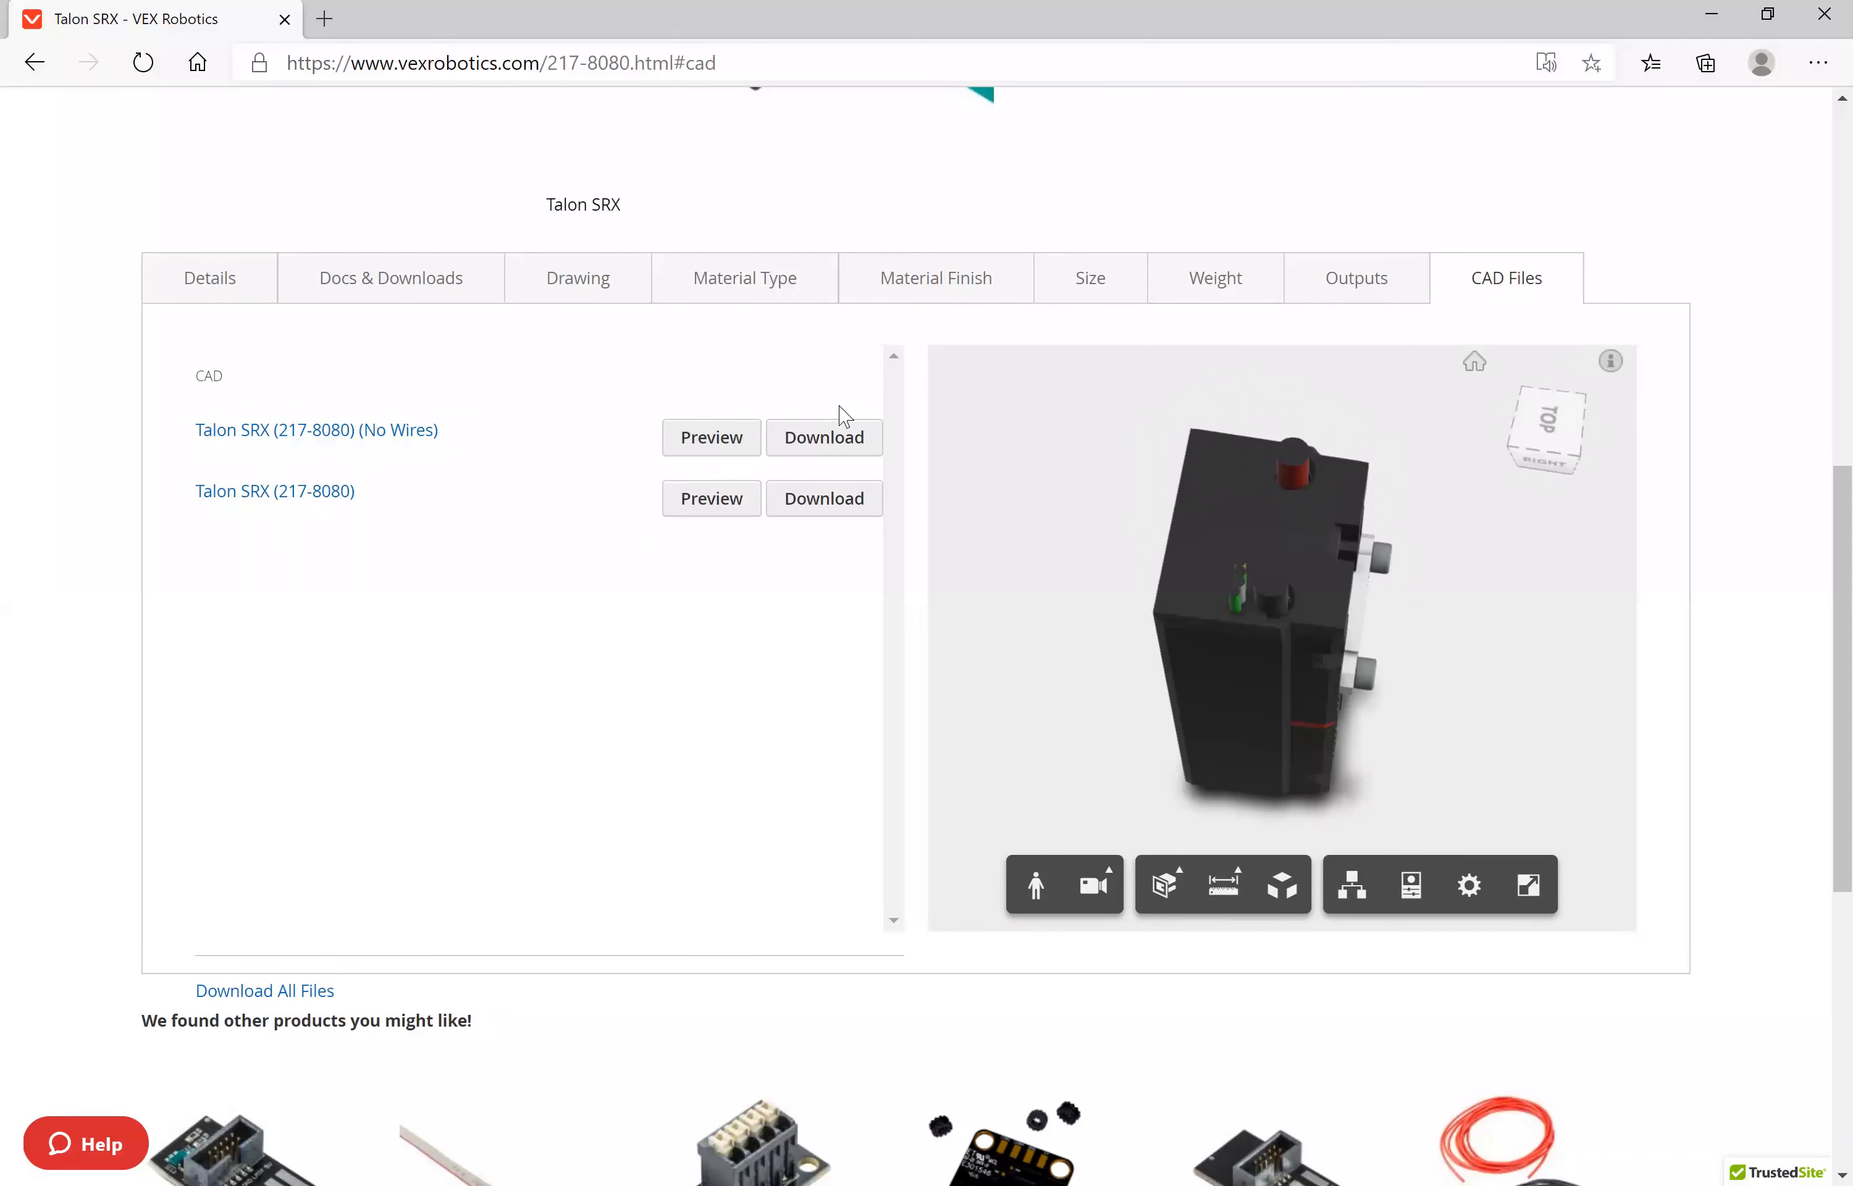
click(839, 498)
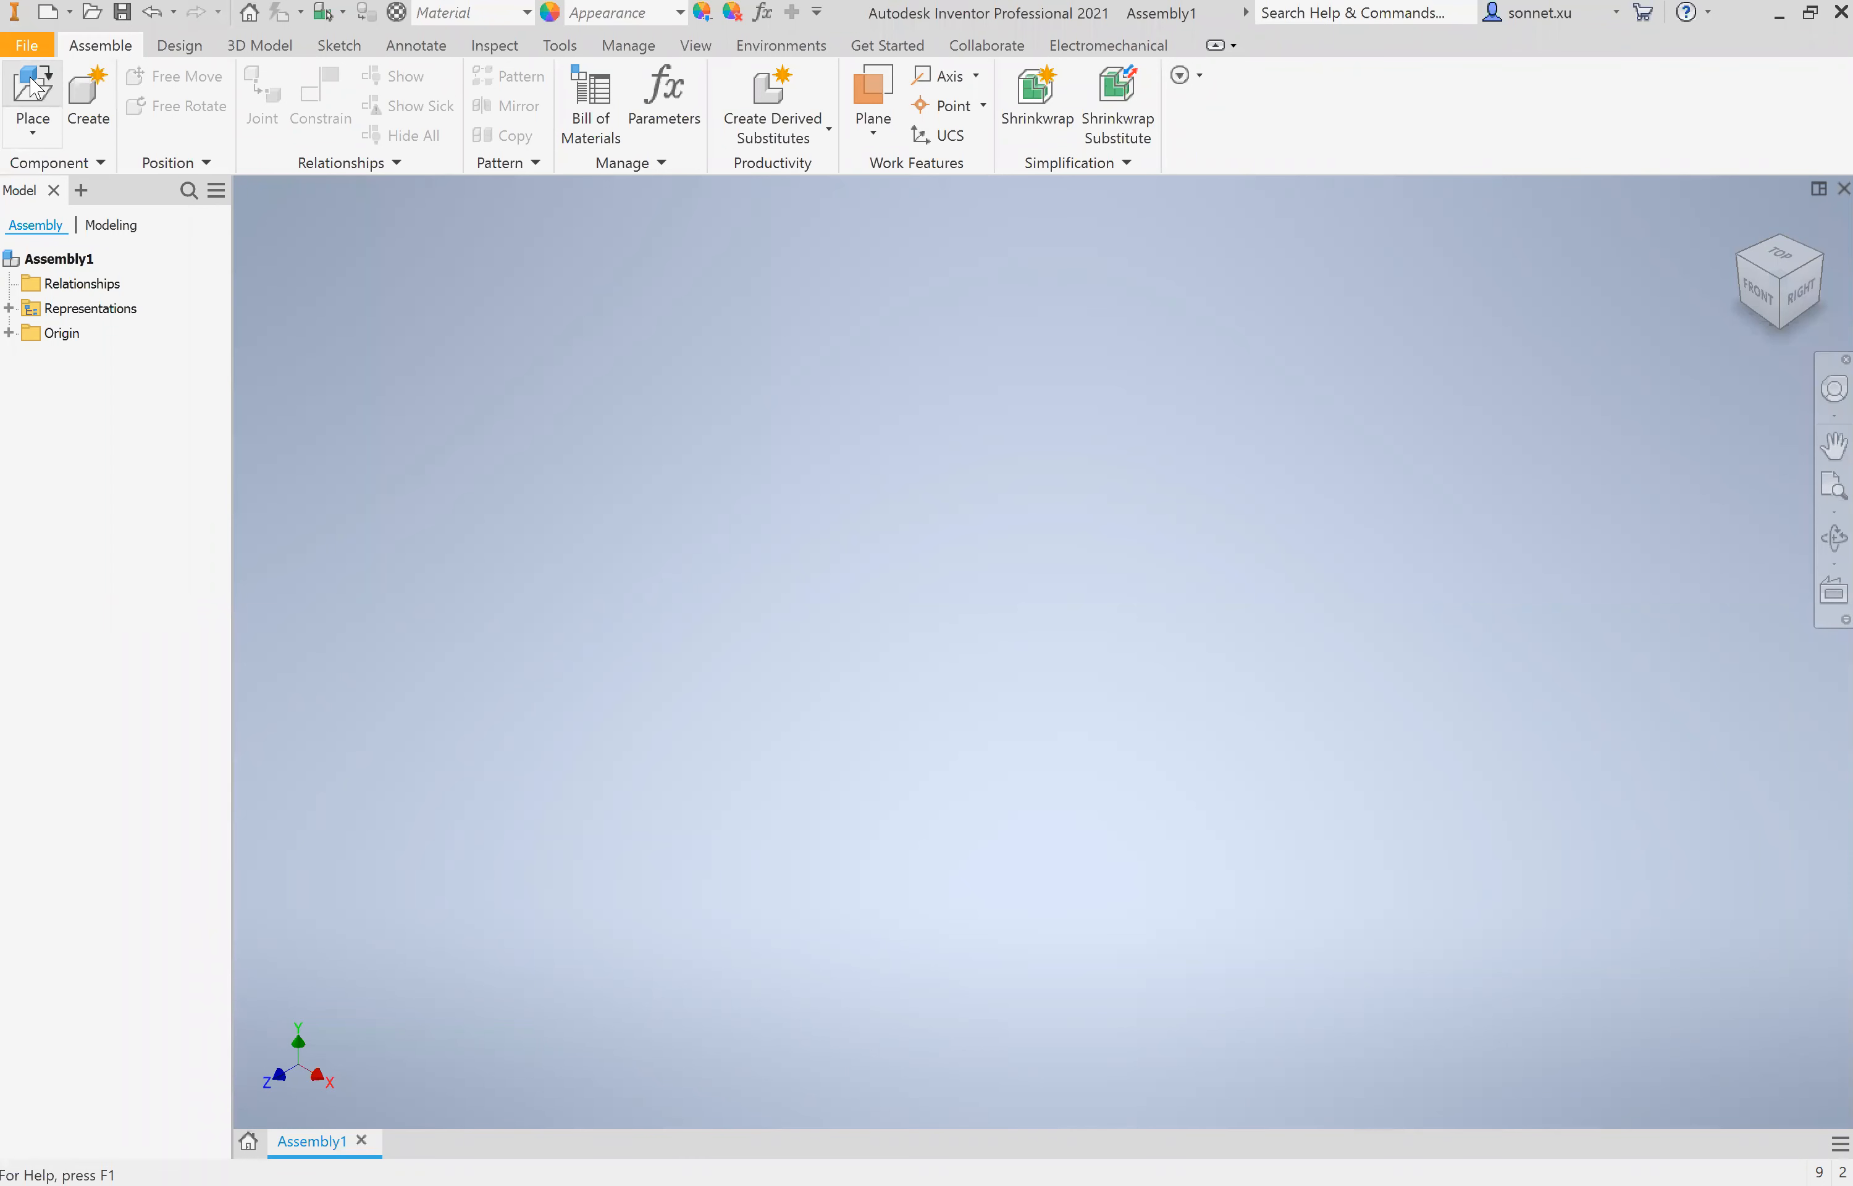
- In Inventor, browse Downloads with all file types shown and import Talon SRX (217-8080).step as a converted model
key(p)
click(985, 407)
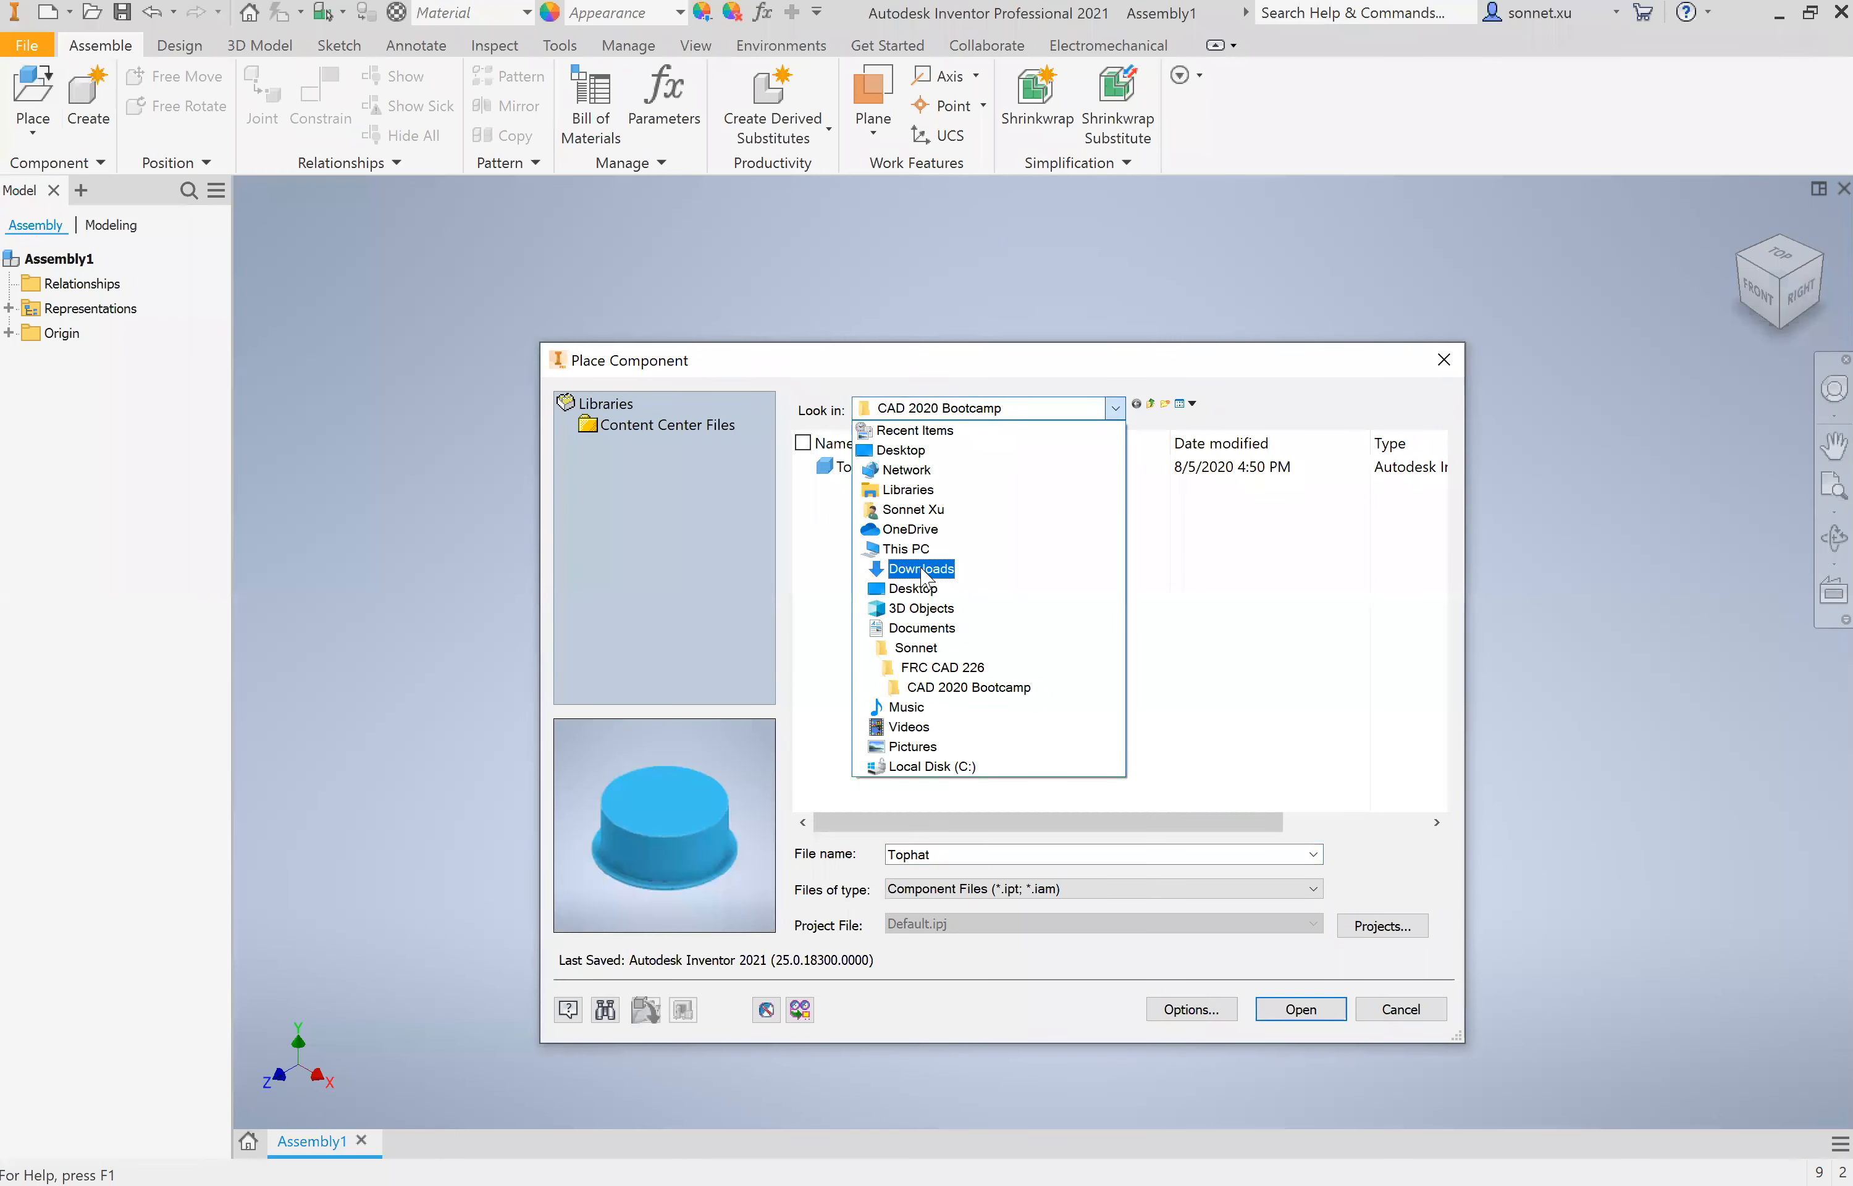
click(923, 569)
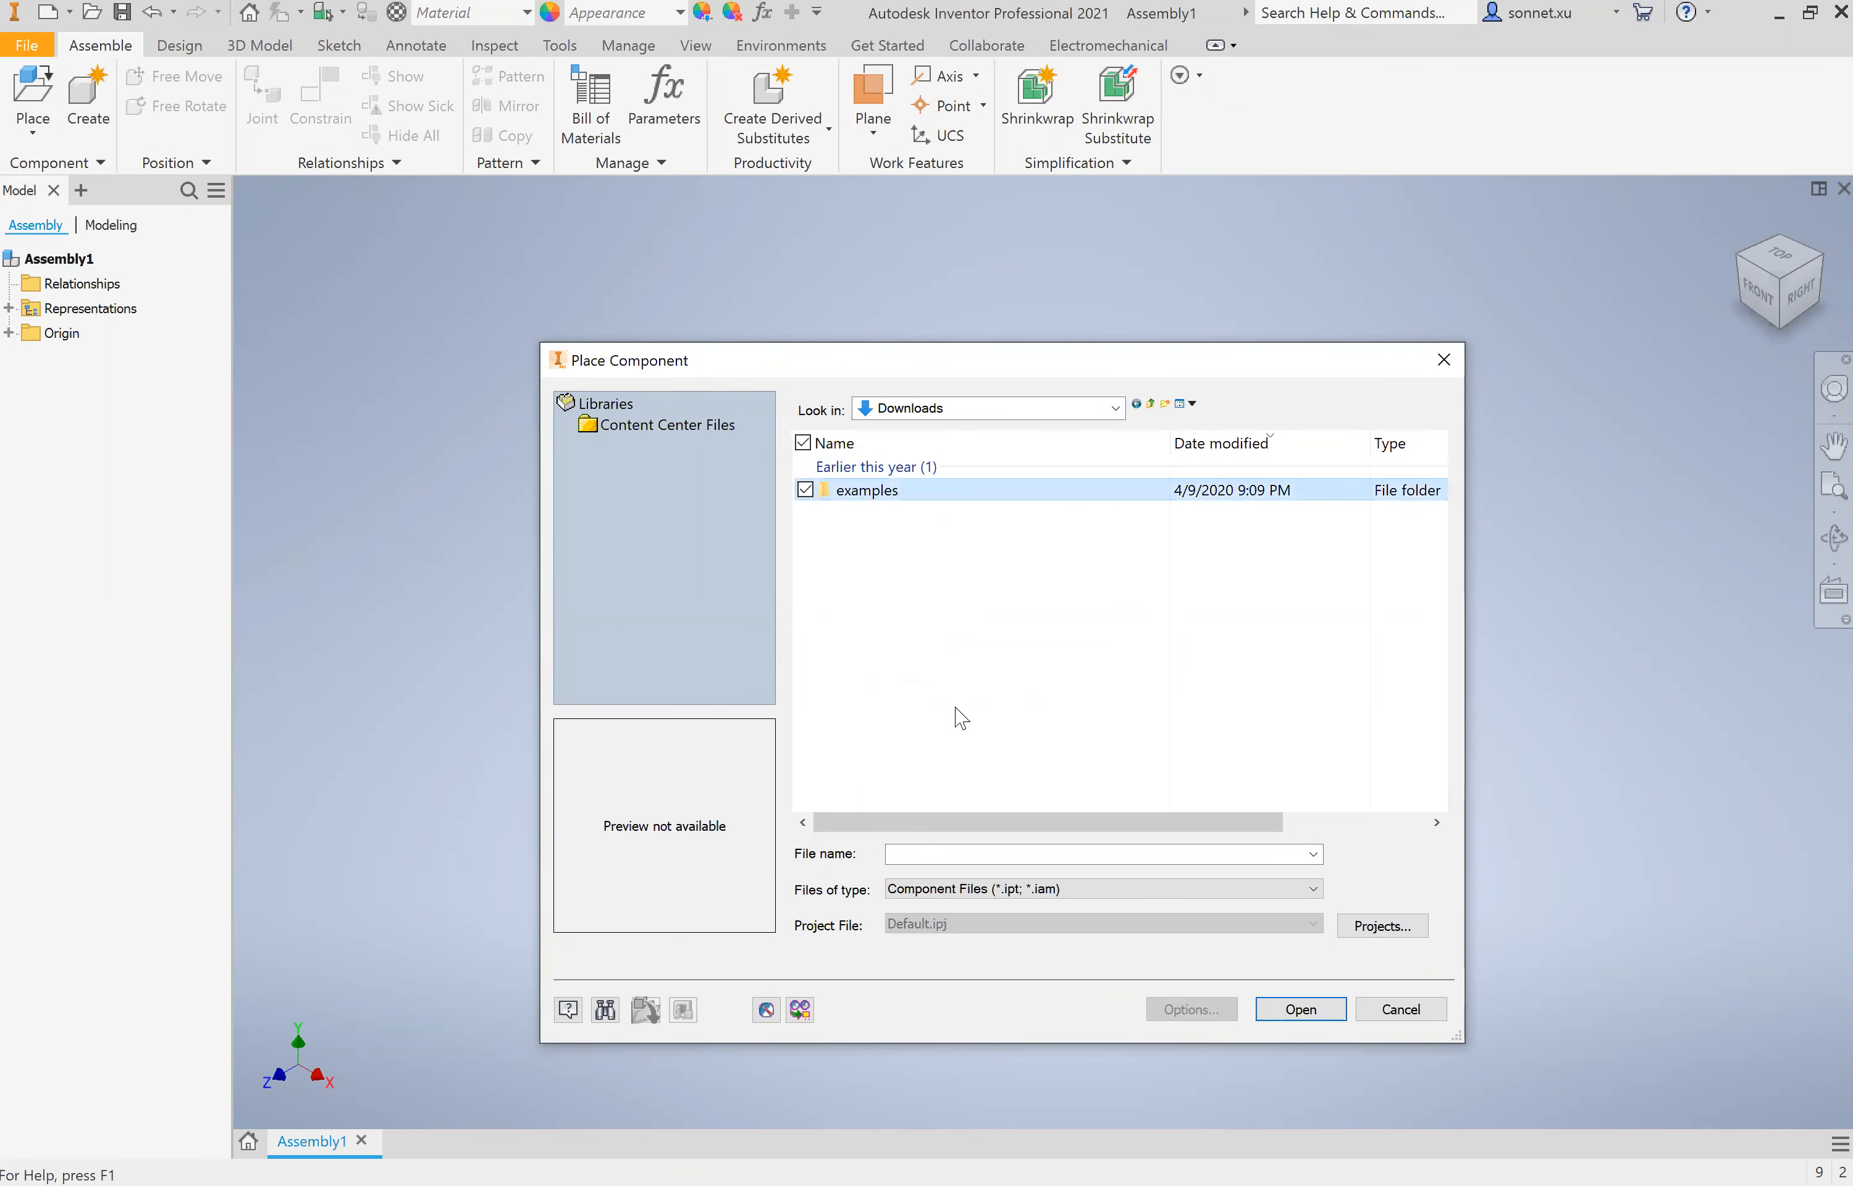
click(969, 893)
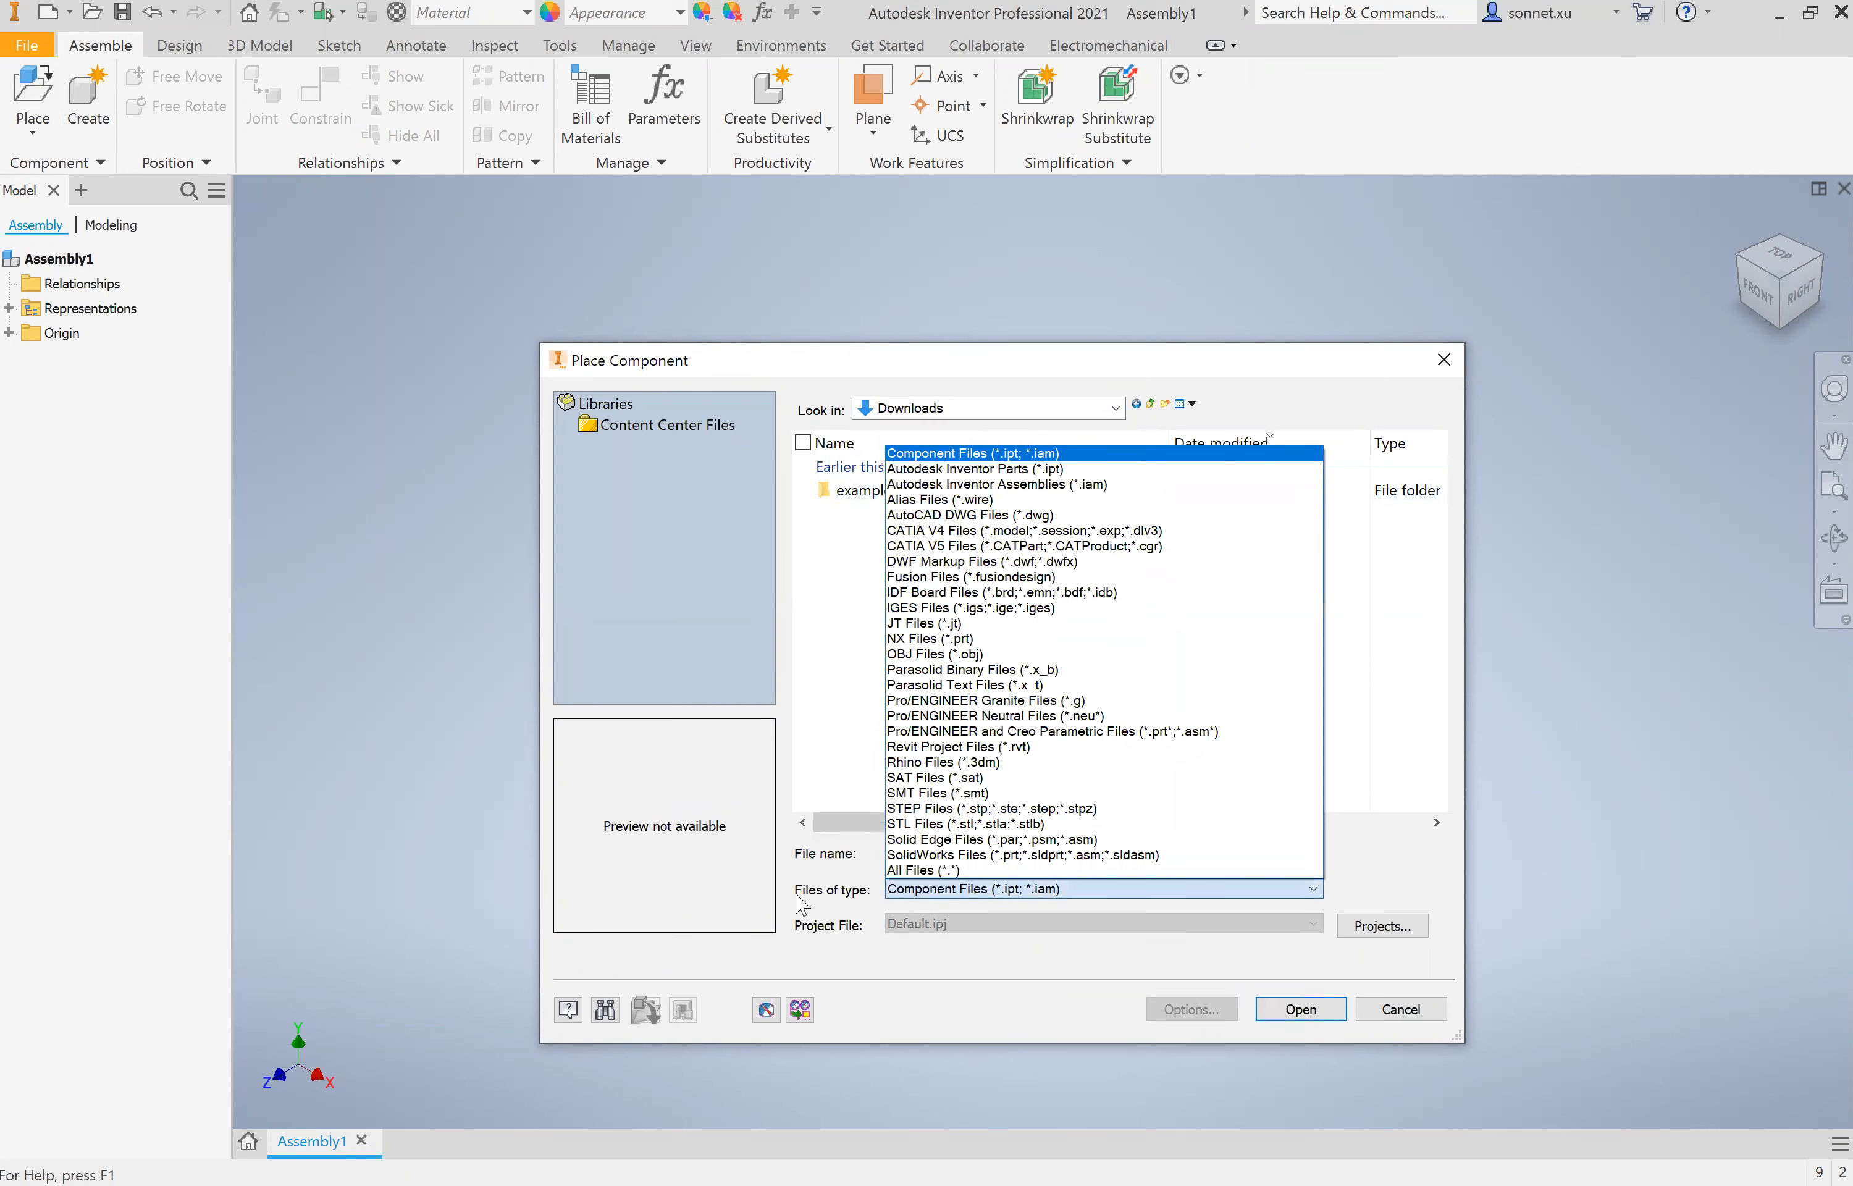
click(929, 872)
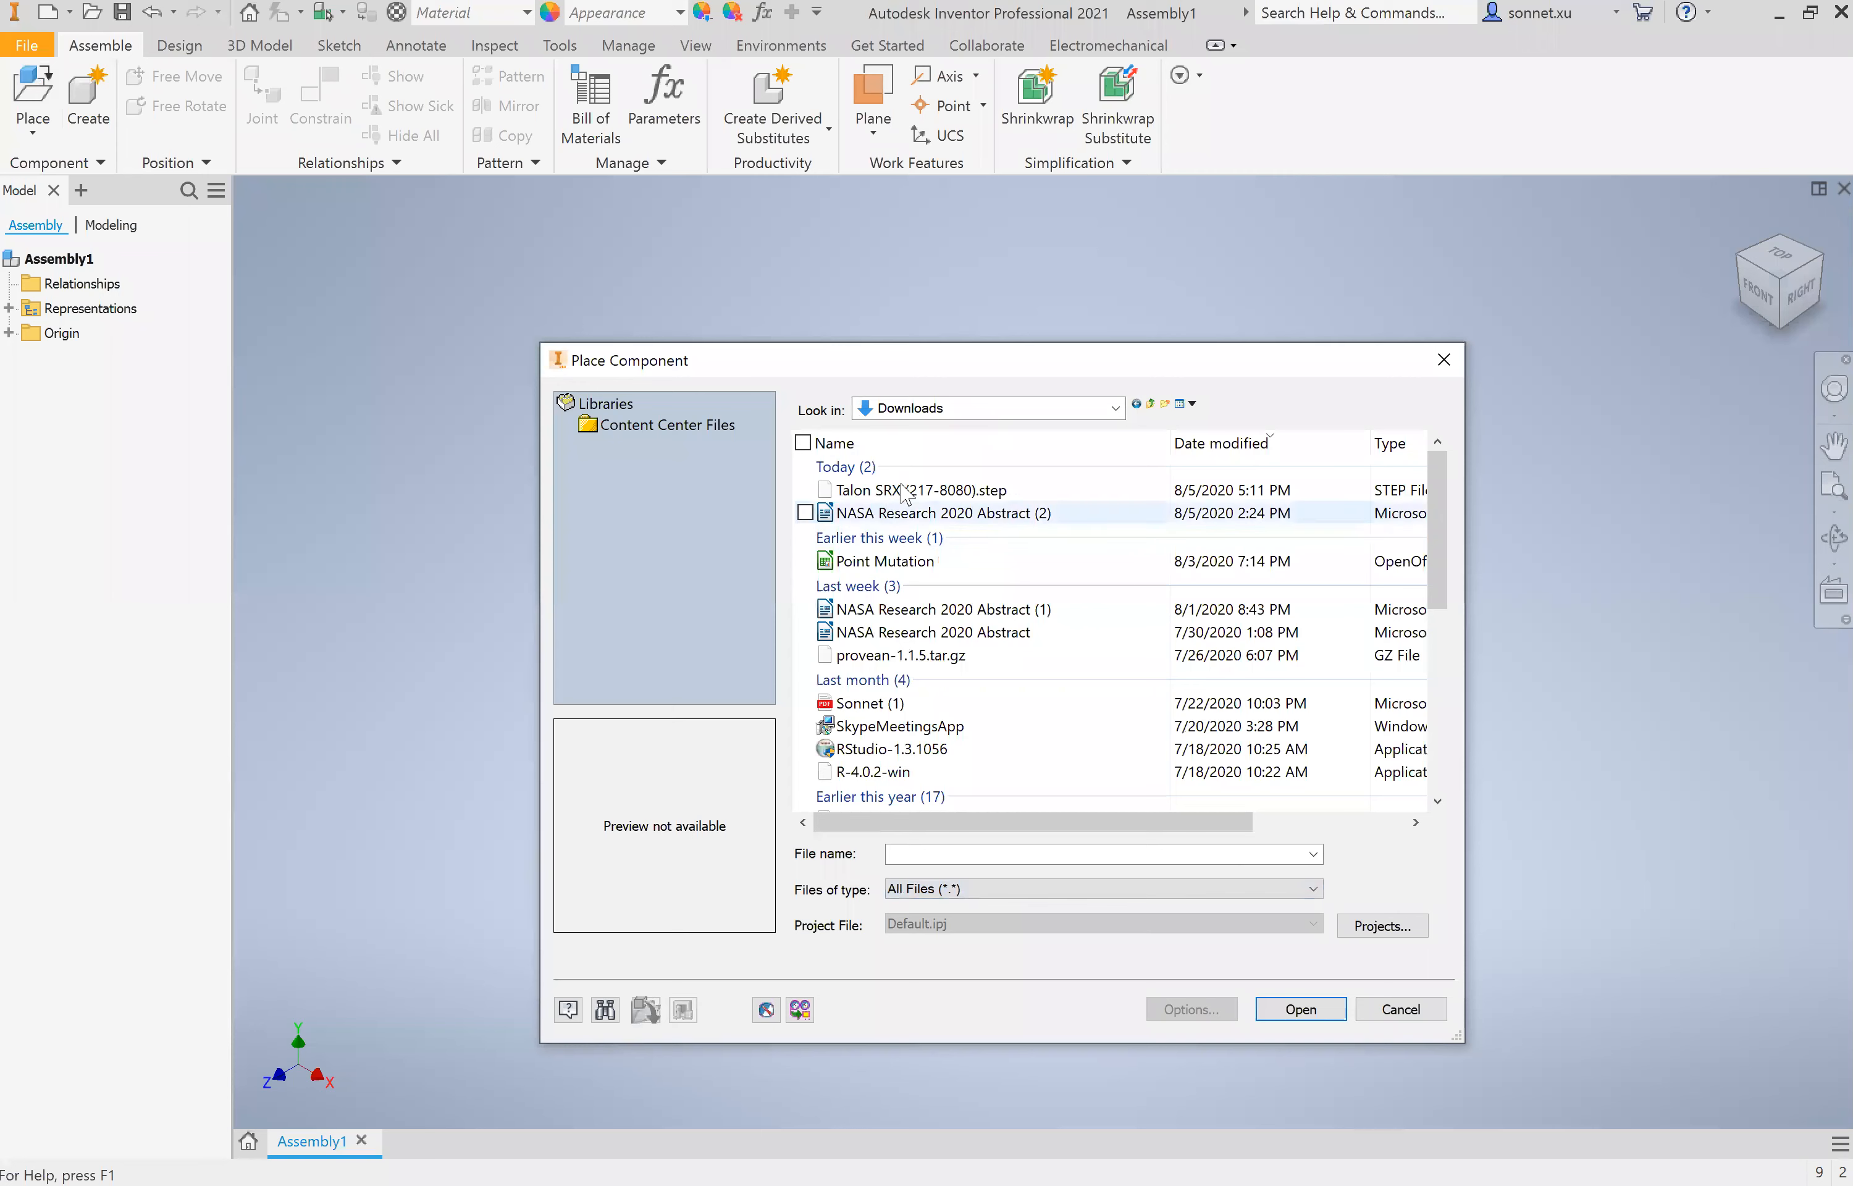
click(987, 491)
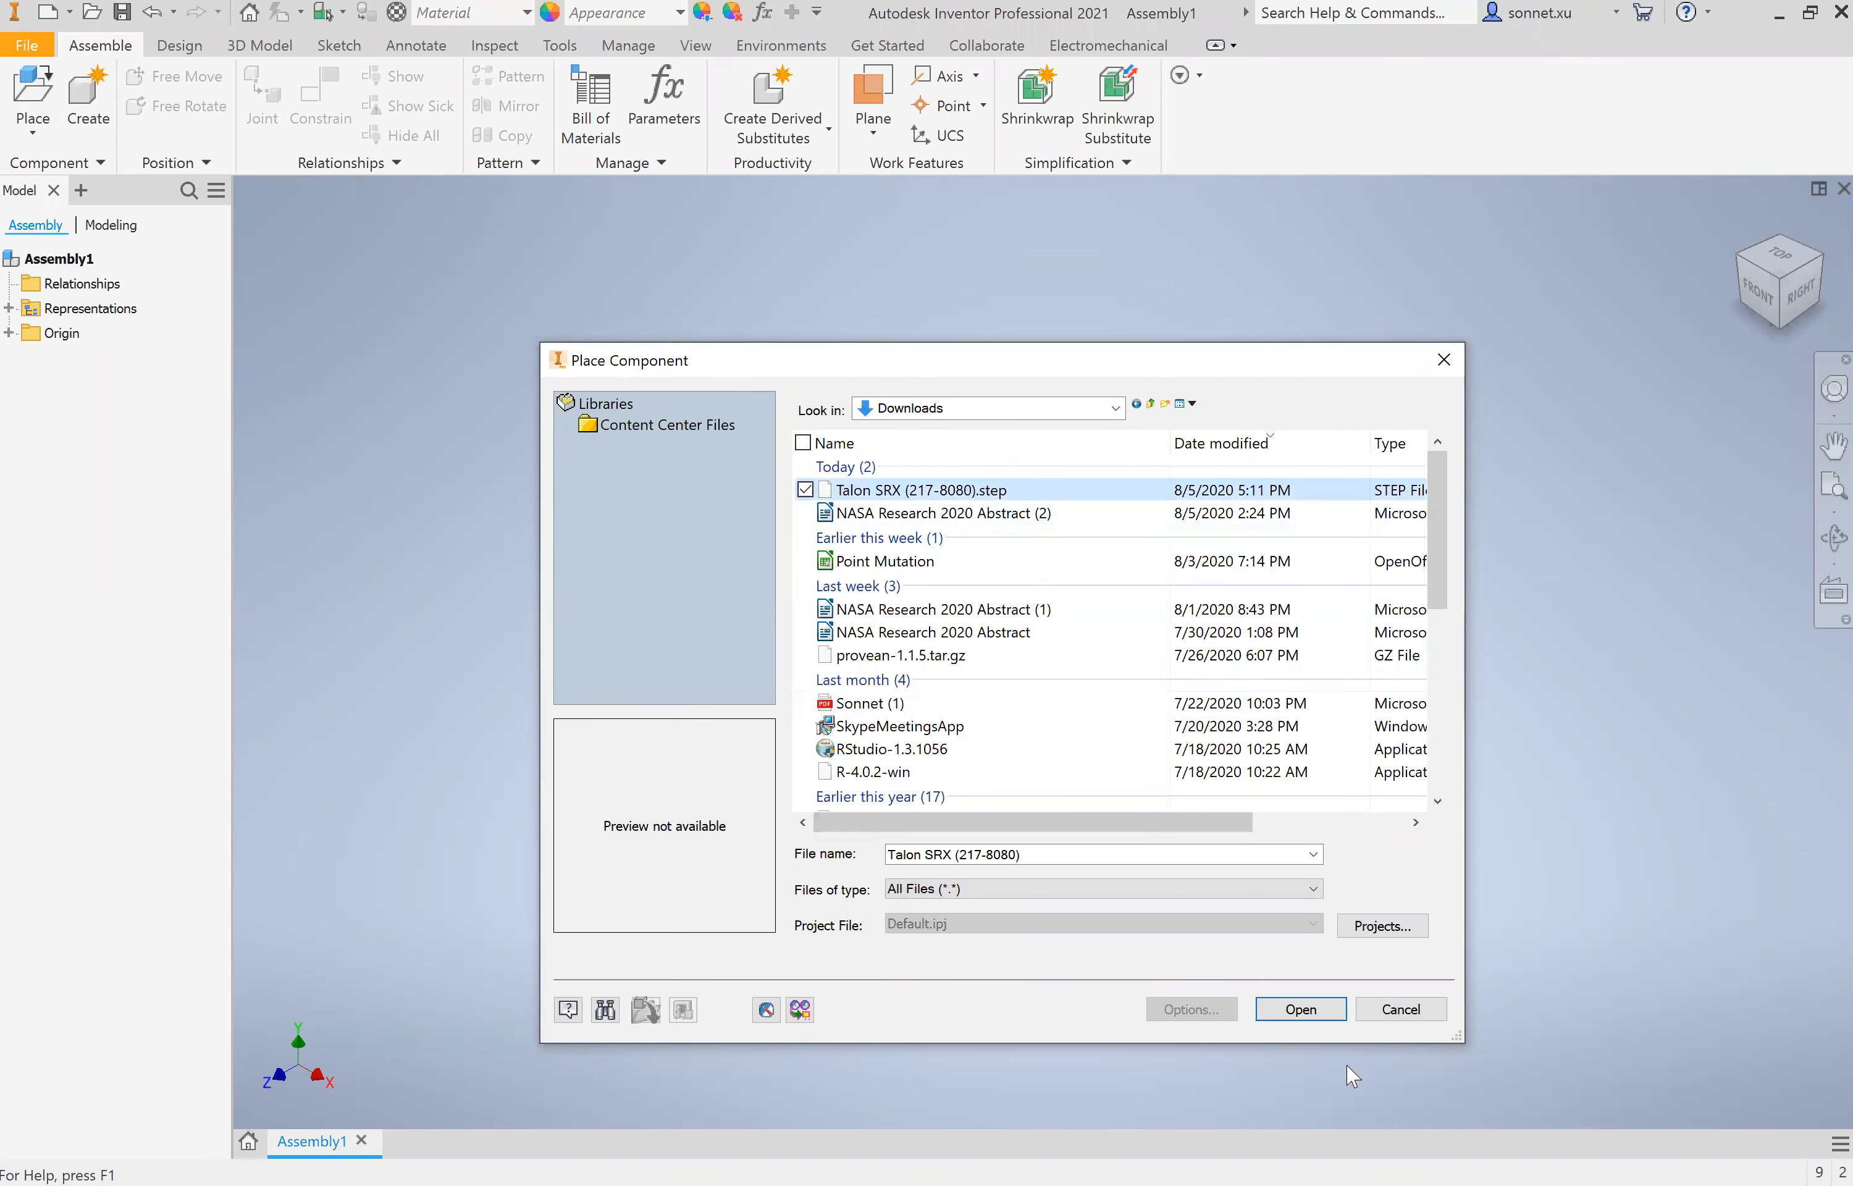
click(1294, 1013)
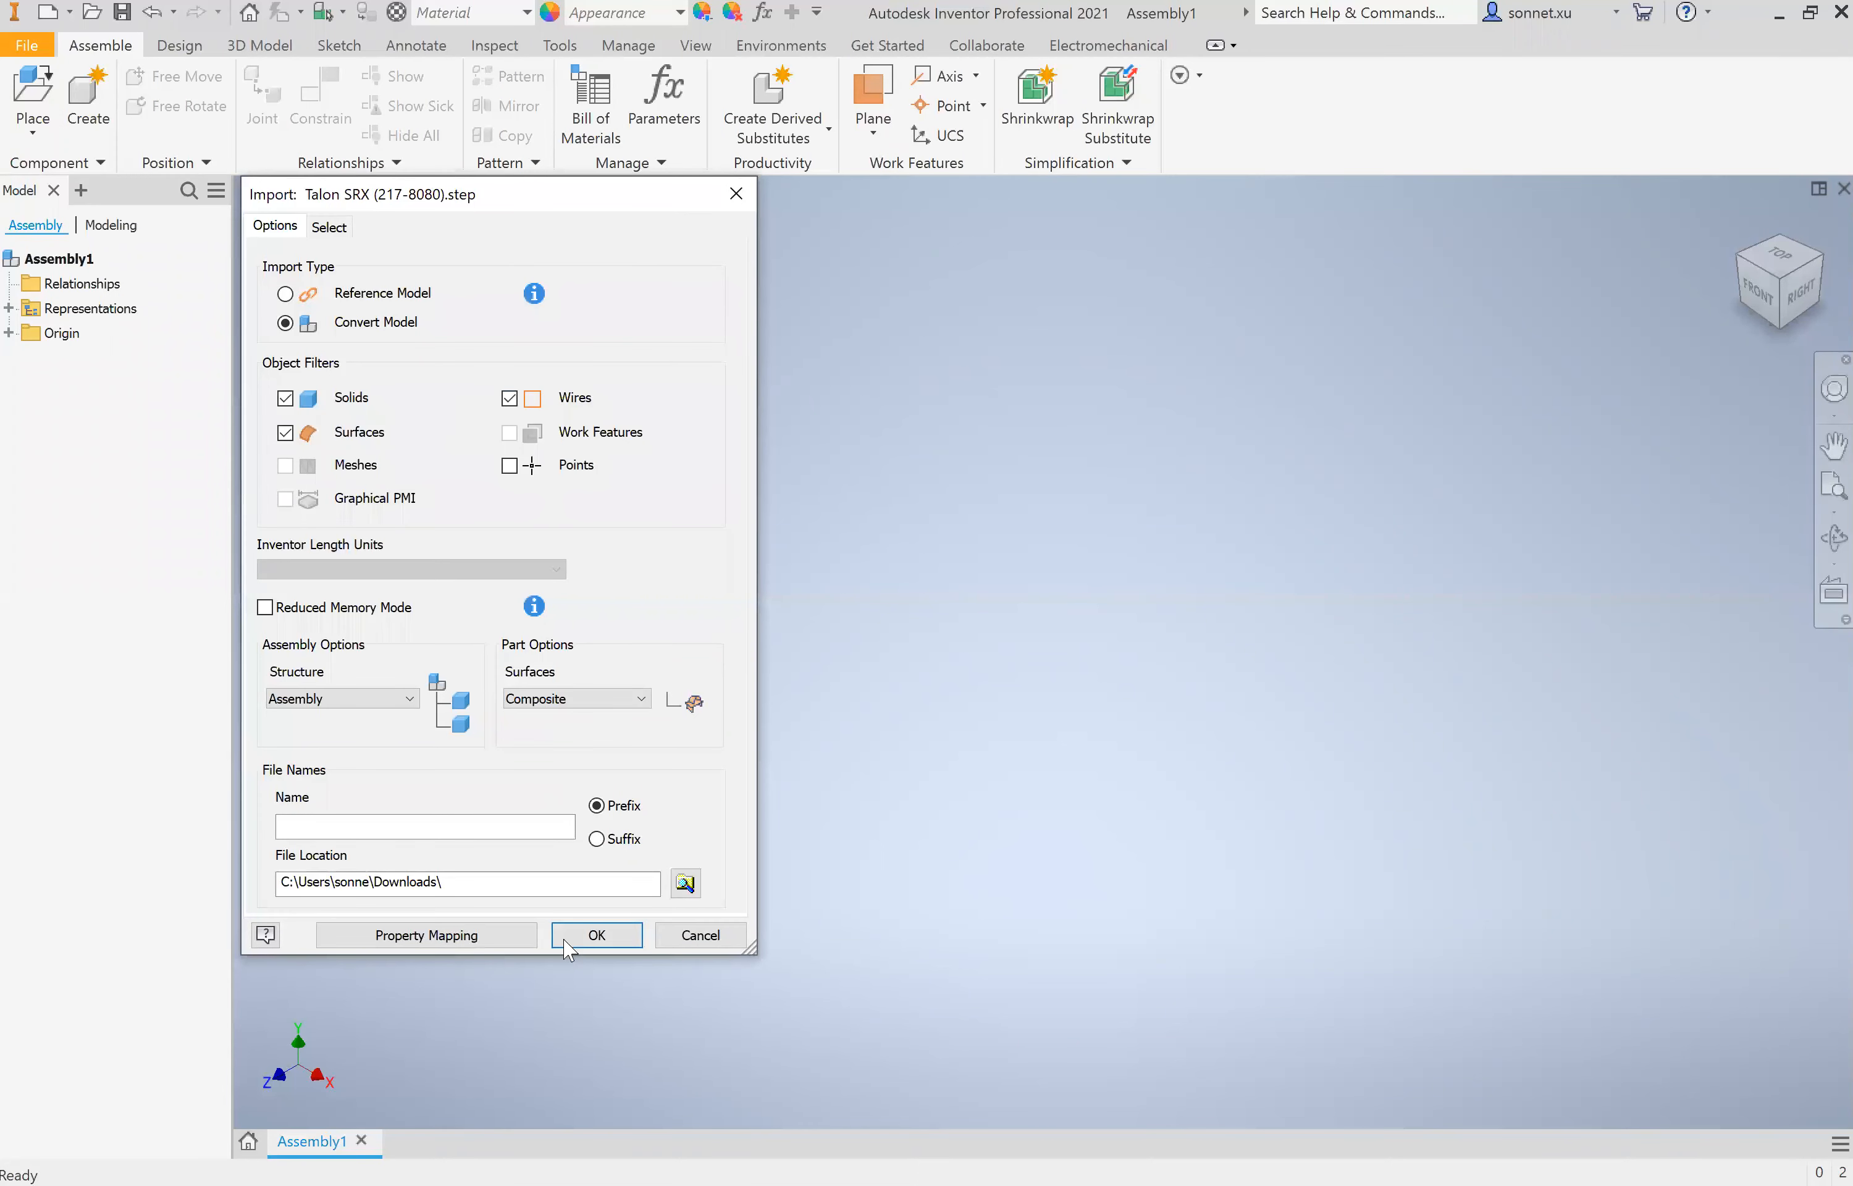
click(594, 936)
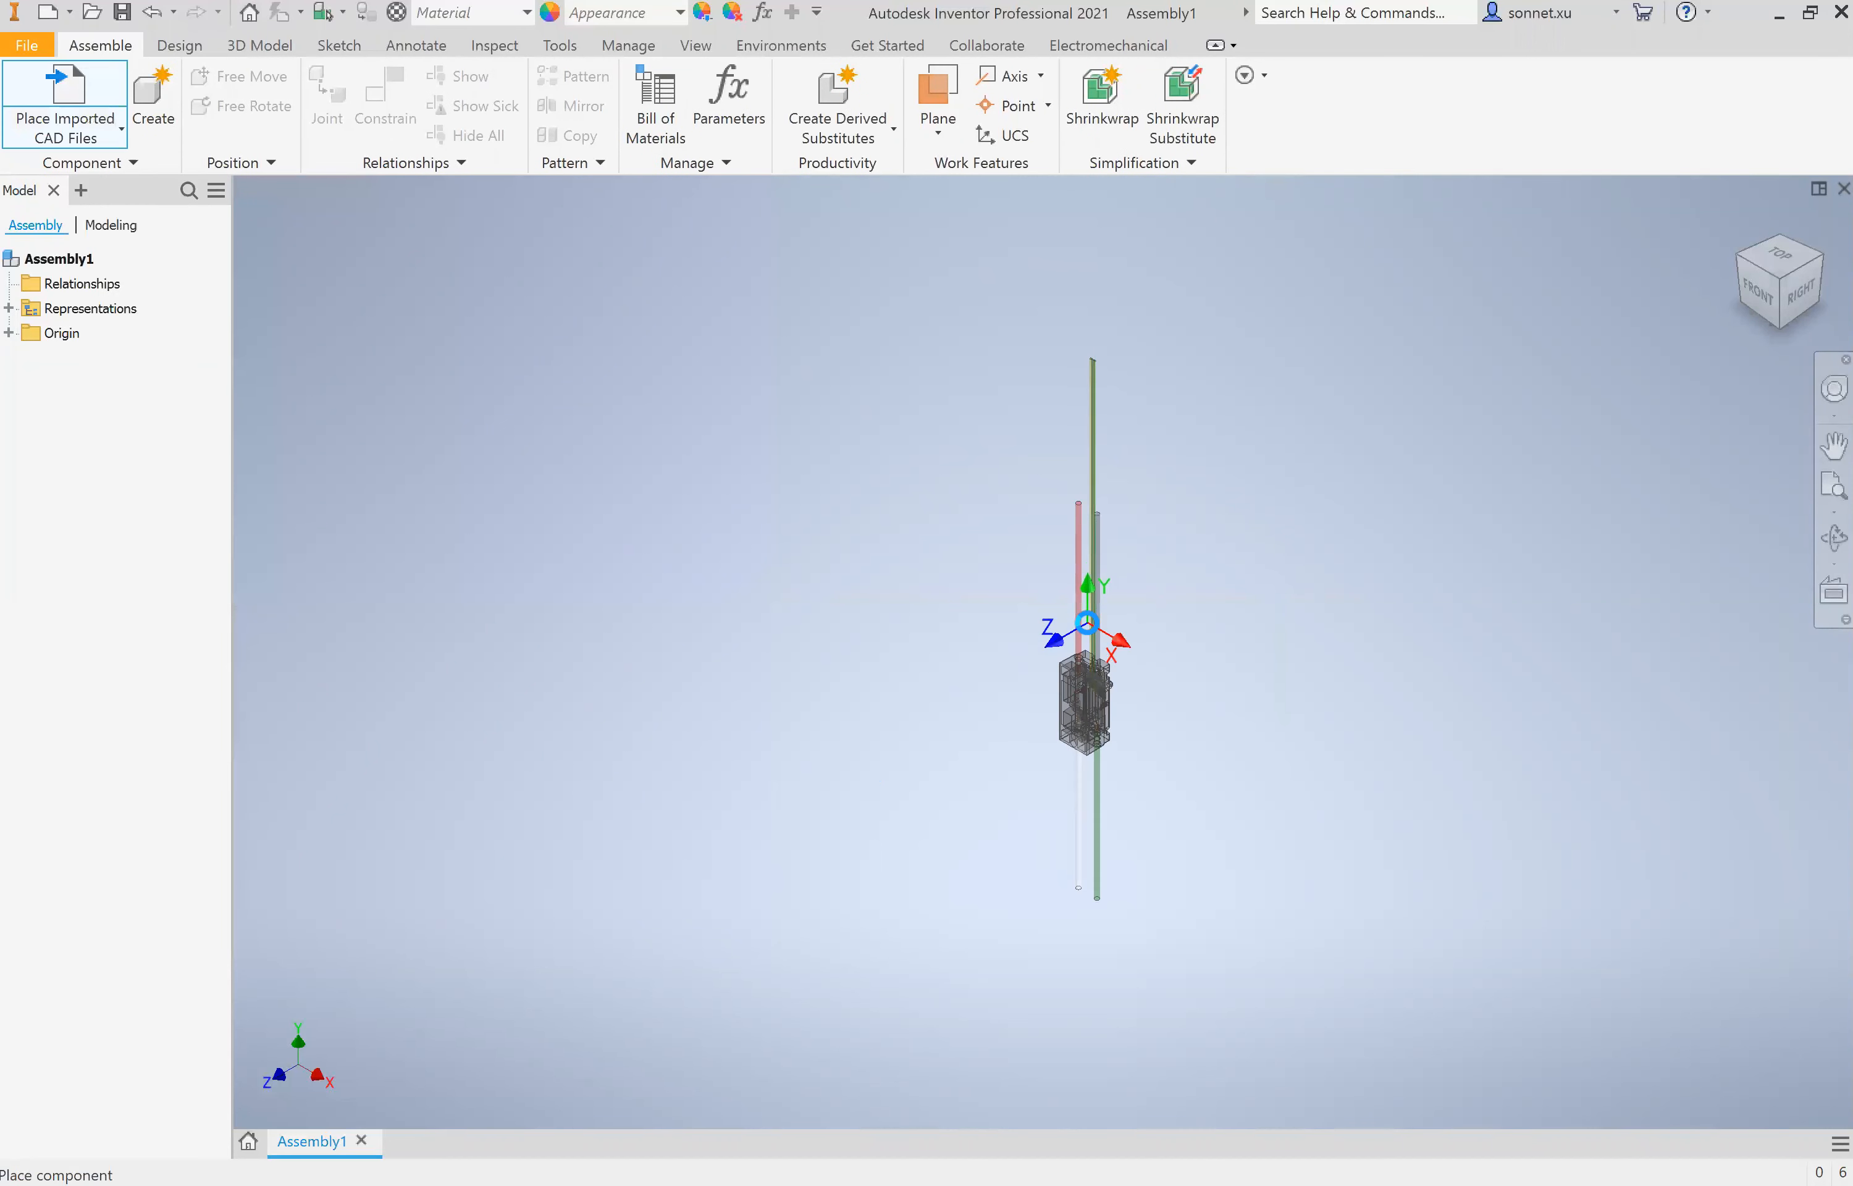
- Place three upright copies of the Talon SRX next to each other in the assembly
click(1060, 530)
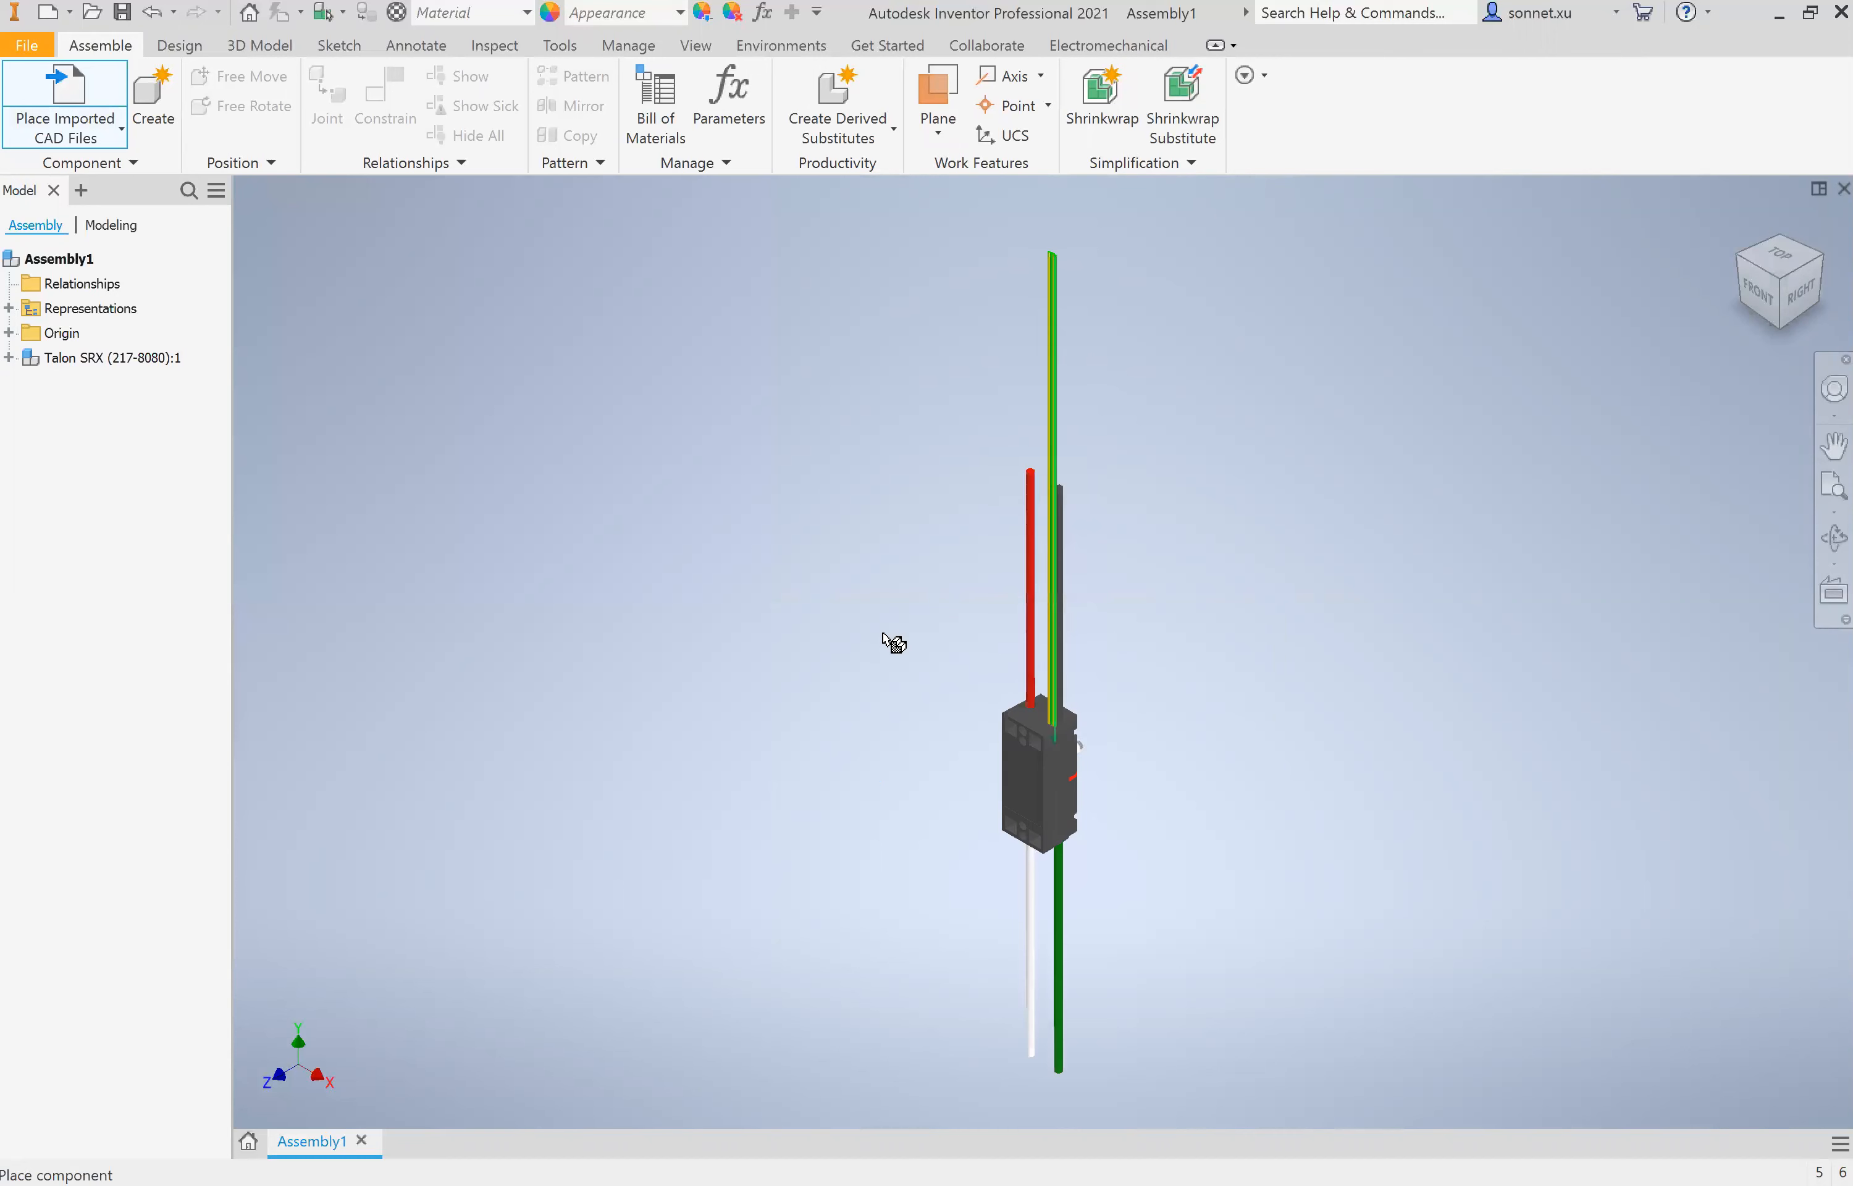
click(835, 653)
click(1204, 640)
- Place two more Talon SRX copies rotated 90° about Z, then finish placing and move copies closer to the centre
right_click(1299, 601)
click(1351, 580)
click(1295, 703)
click(674, 695)
key(Escape)
drag(771, 751, 985, 728)
drag(799, 794, 882, 768)
- Select all the Talon SRX copies and delete them from the assembly
click(750, 870)
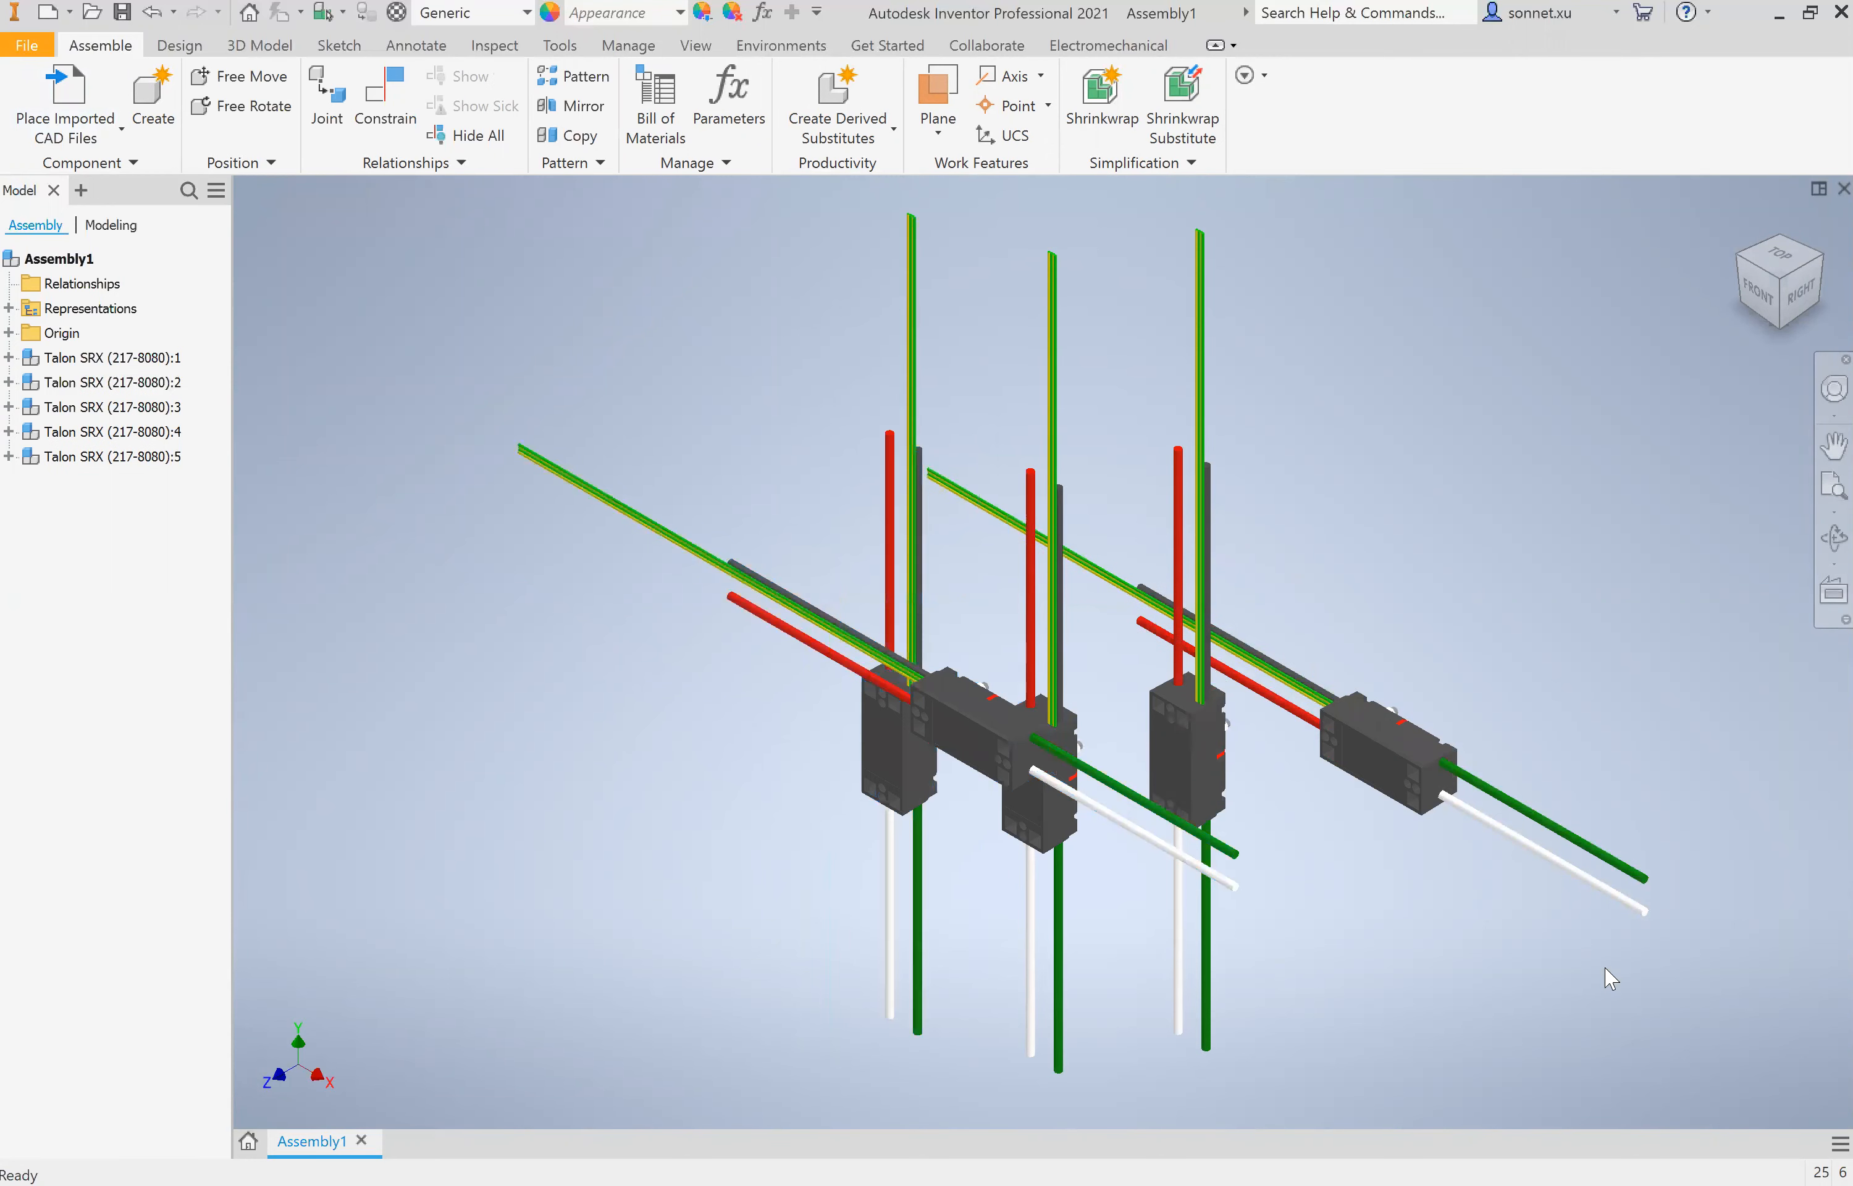
key(ctrl+a)
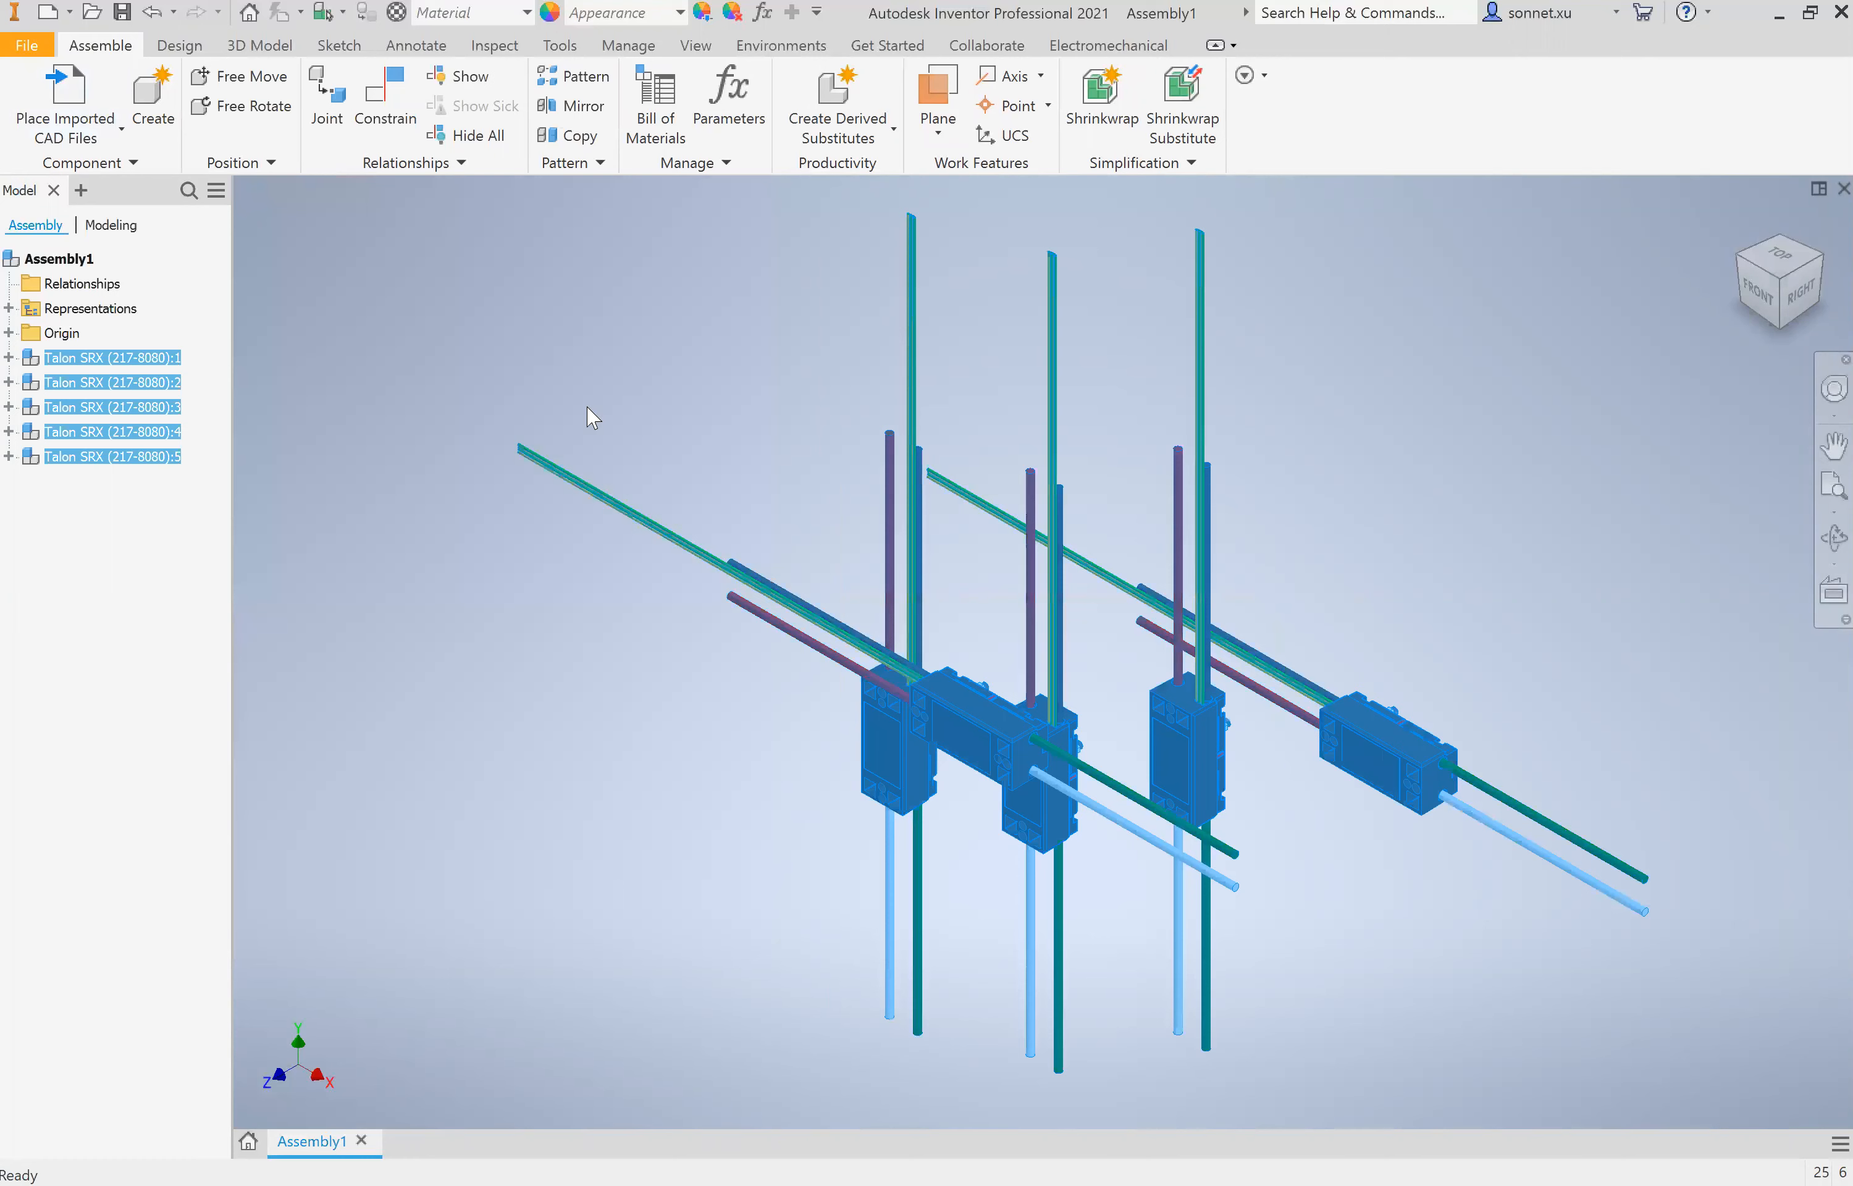
key(Delete)
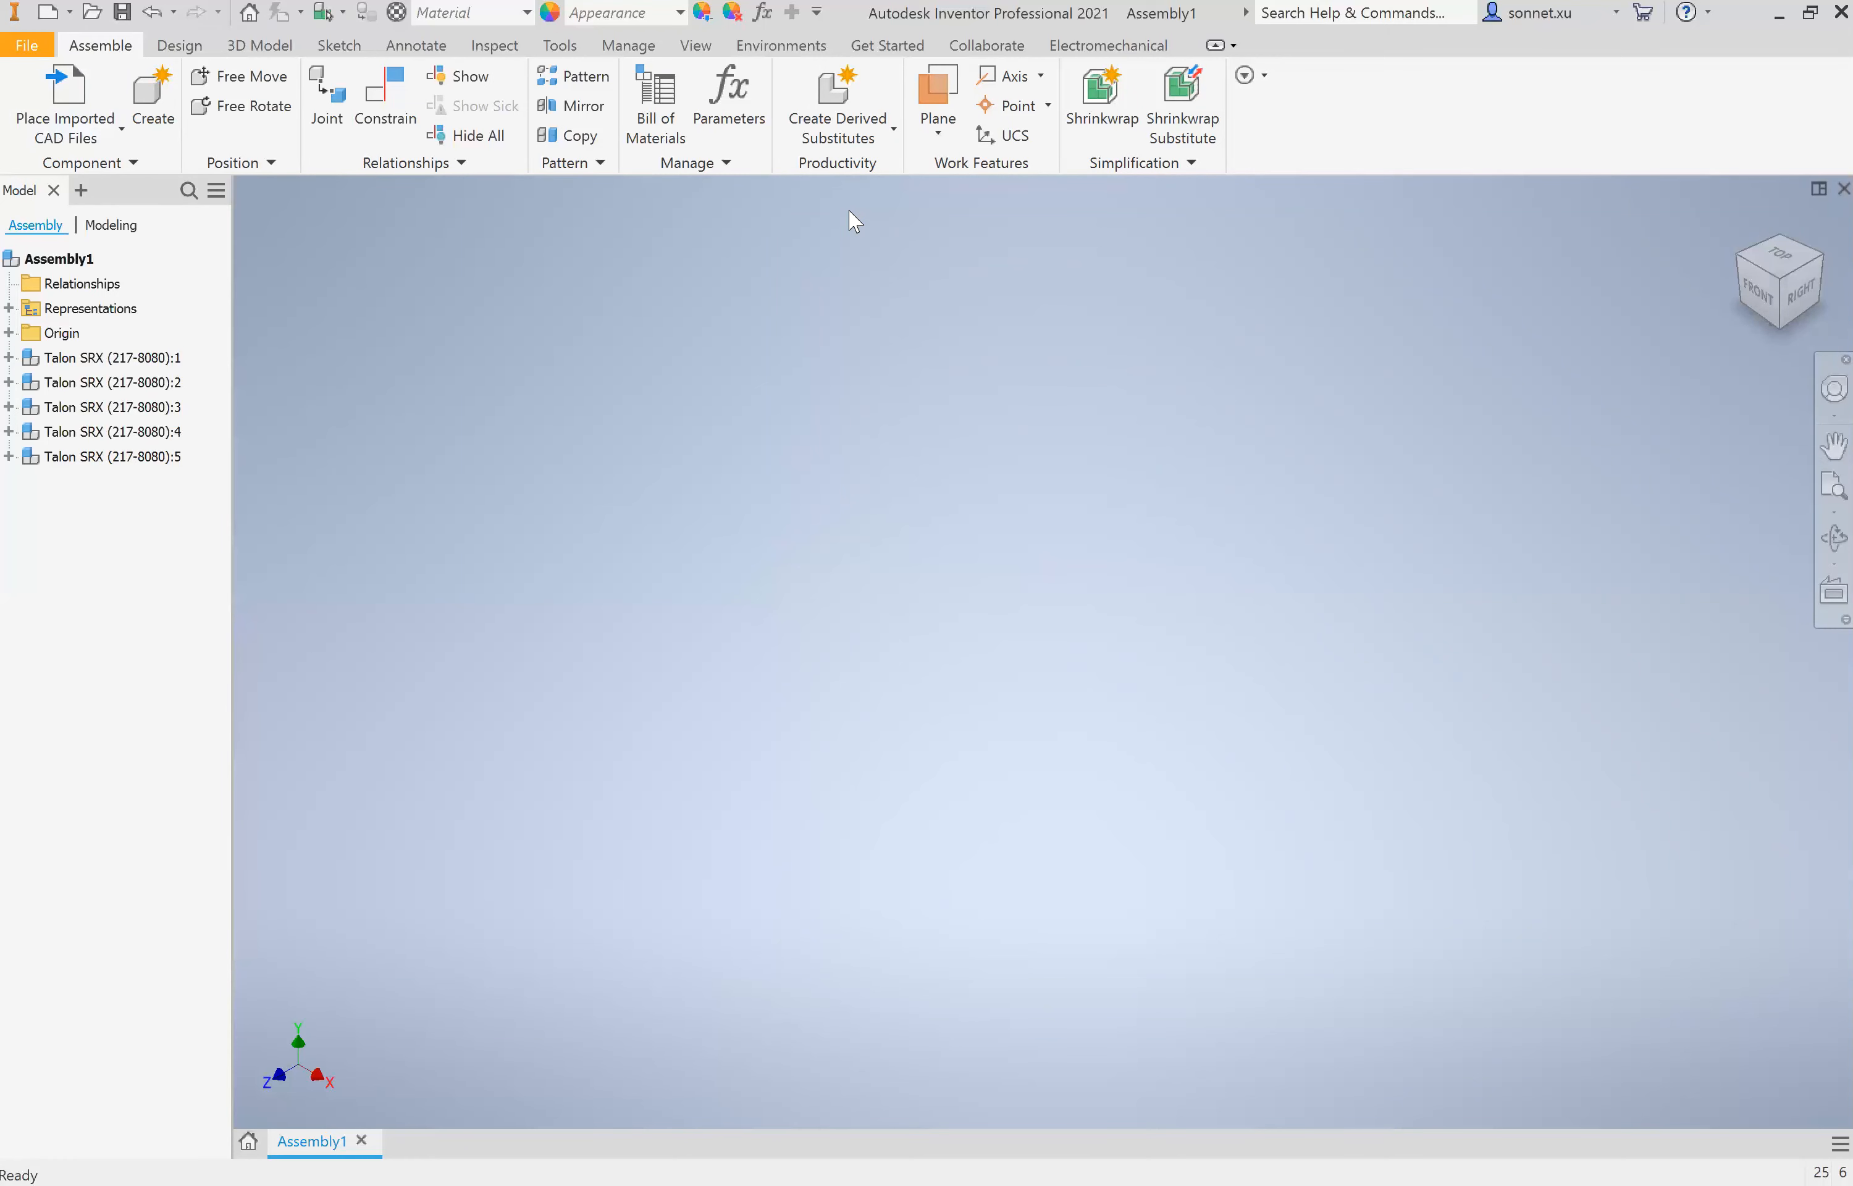